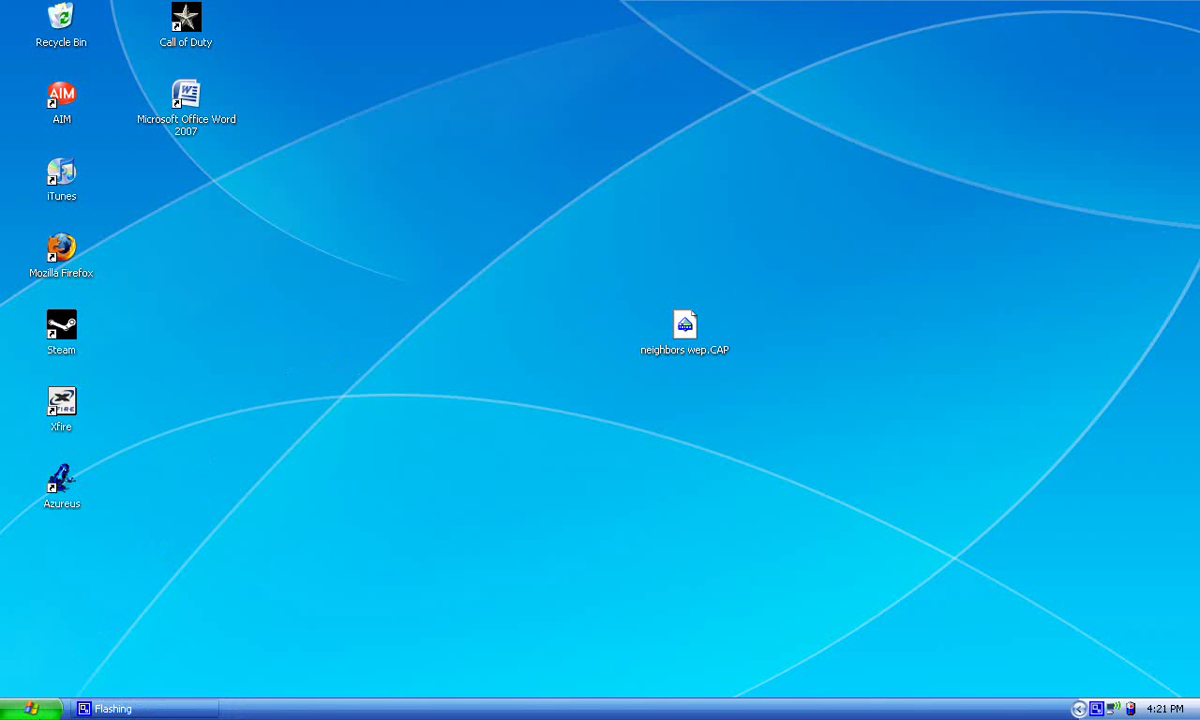
Launch Firefox from the Start menu and search for 'aircrack'
{"action": "left_click", "coordinate": [30, 708]}
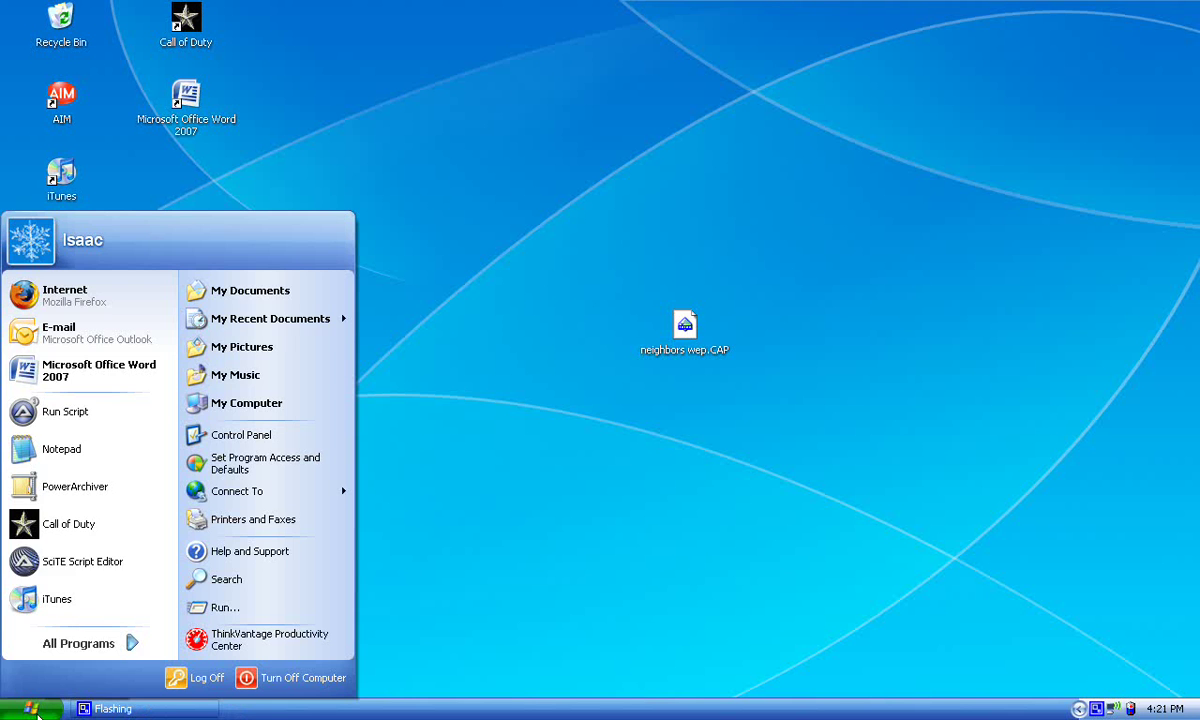
{"action": "left_click", "coordinate": [92, 293]}
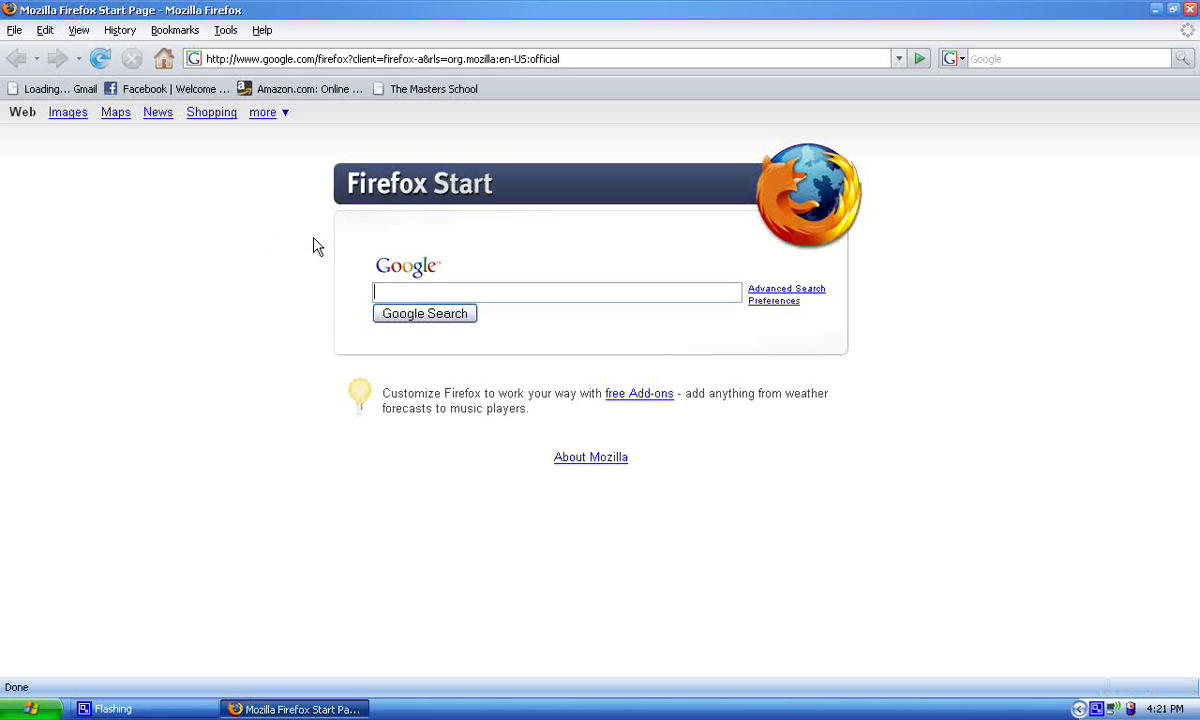
{"action": "type", "text": "aircrack"}
{"action": "key", "text": "Return"}
On aircrack-ng.org, download and save the Windows aircrack-ng 0.9.1 zip
{"action": "left_click", "coordinate": [118, 244]}
{"action": "scroll", "coordinate": [413, 351], "scroll_direction": "down", "scroll_amount": 4}
{"action": "scroll", "coordinate": [396, 324], "scroll_direction": "down", "scroll_amount": 2}
{"action": "scroll", "coordinate": [375, 429], "scroll_direction": "down", "scroll_amount": 5}
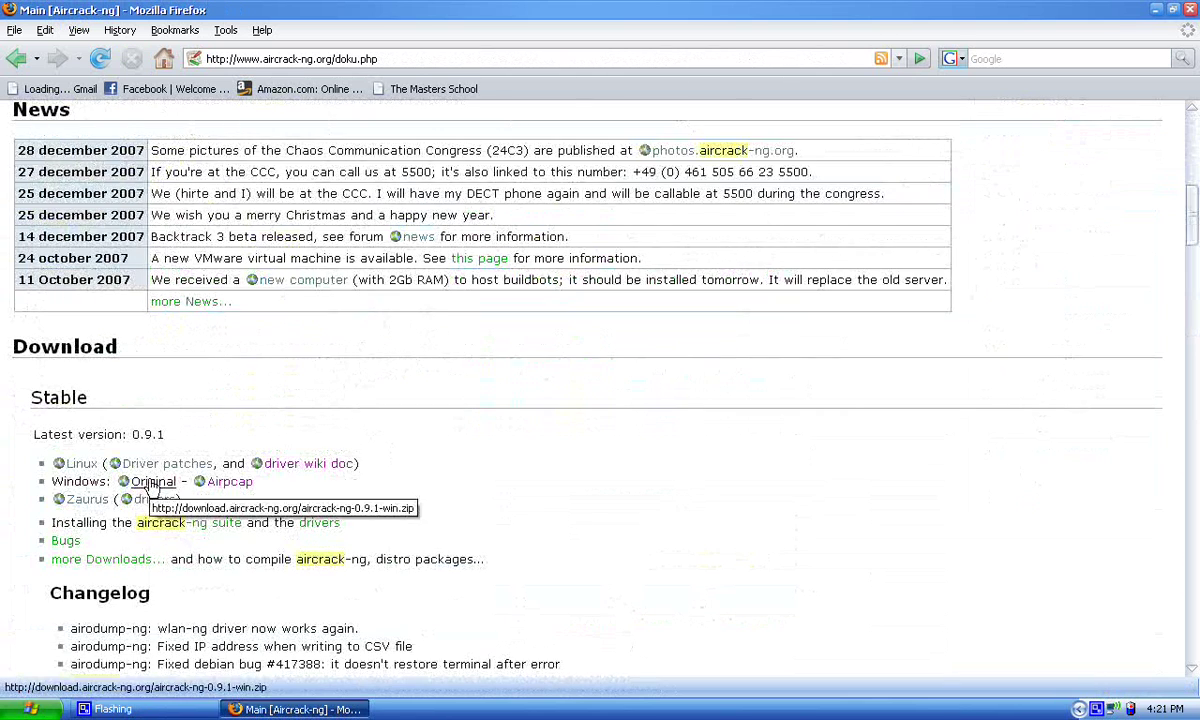
{"action": "left_click", "coordinate": [153, 483]}
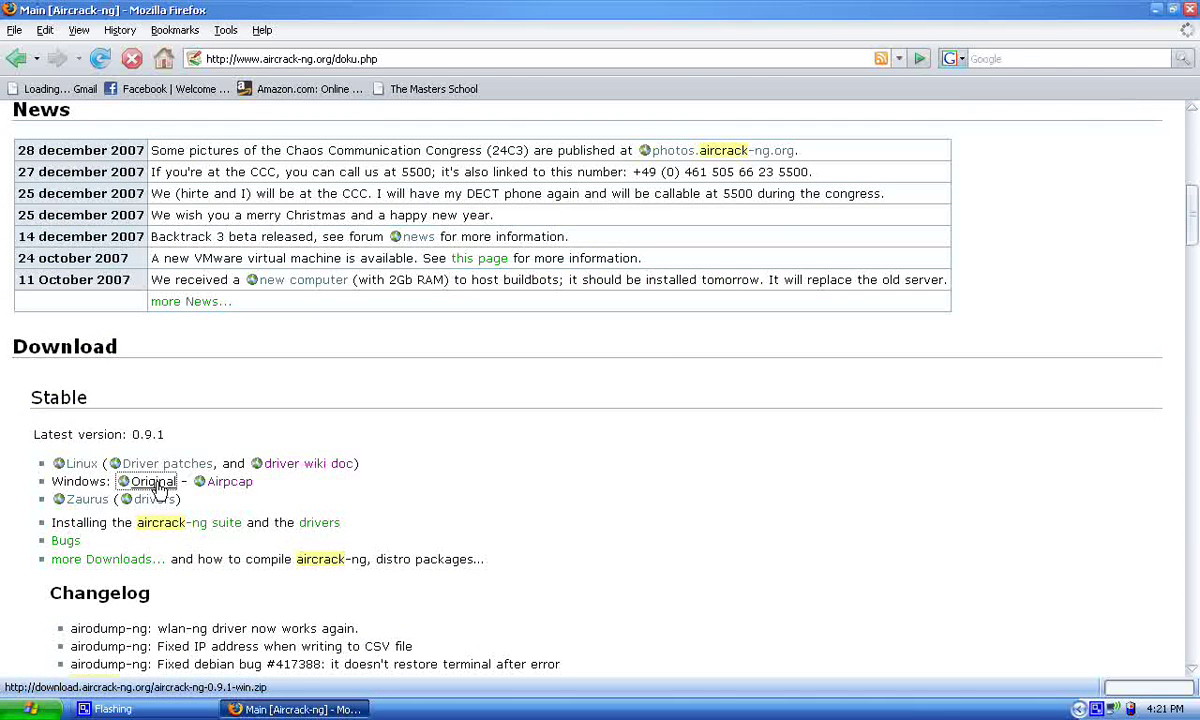
{"action": "left_click", "coordinate": [652, 451]}
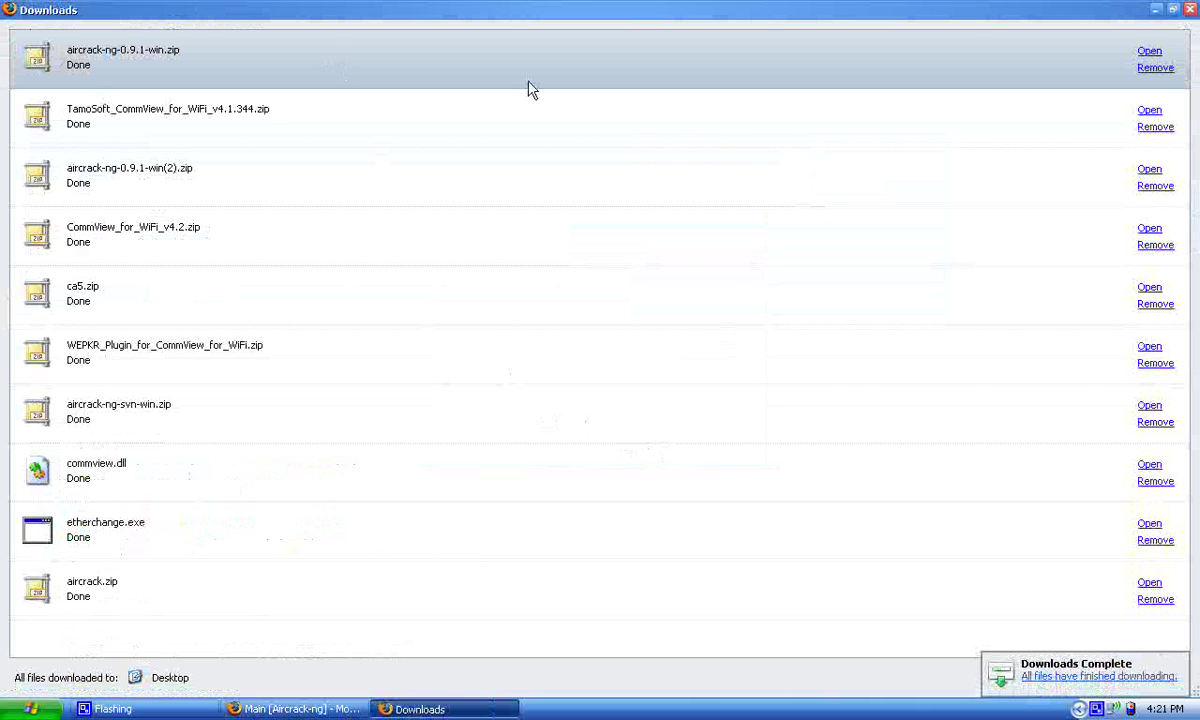
Extract Here the aircrack-ng zip to the desktop, then start CommView for WiFi from Start
{"action": "left_click", "coordinate": [1192, 9]}
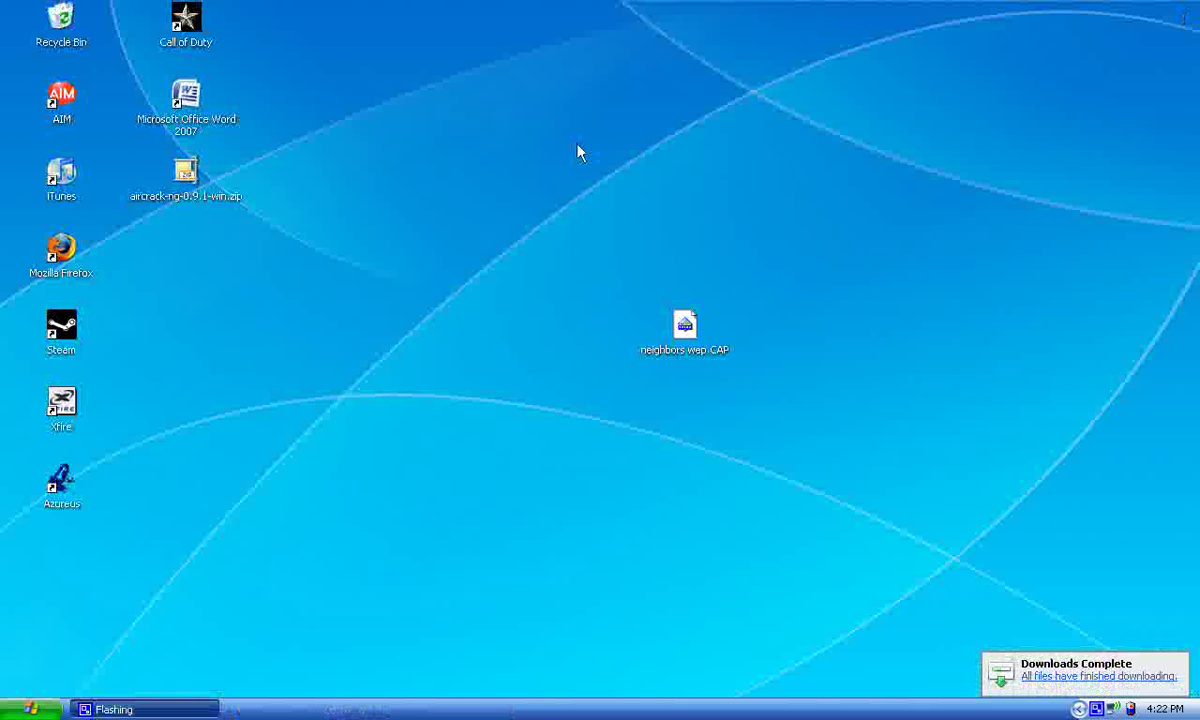
{"action": "left_click", "coordinate": [182, 178]}
{"action": "right_click", "coordinate": [182, 178]}
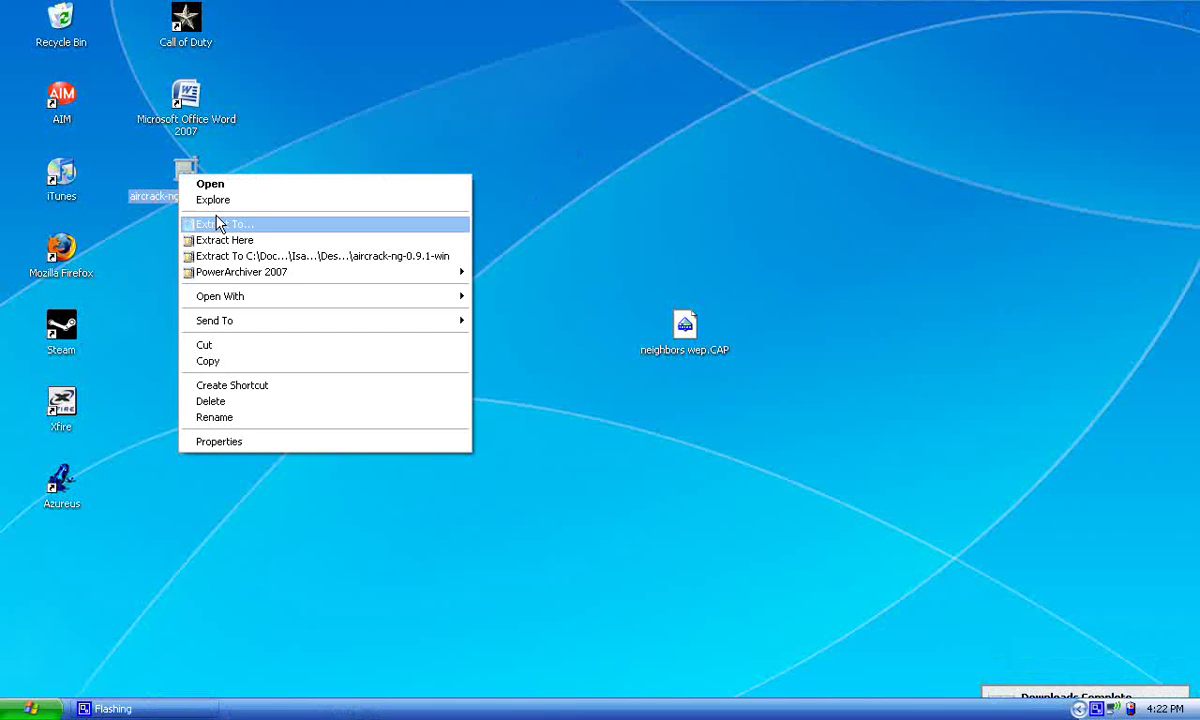
{"action": "left_click", "coordinate": [252, 243]}
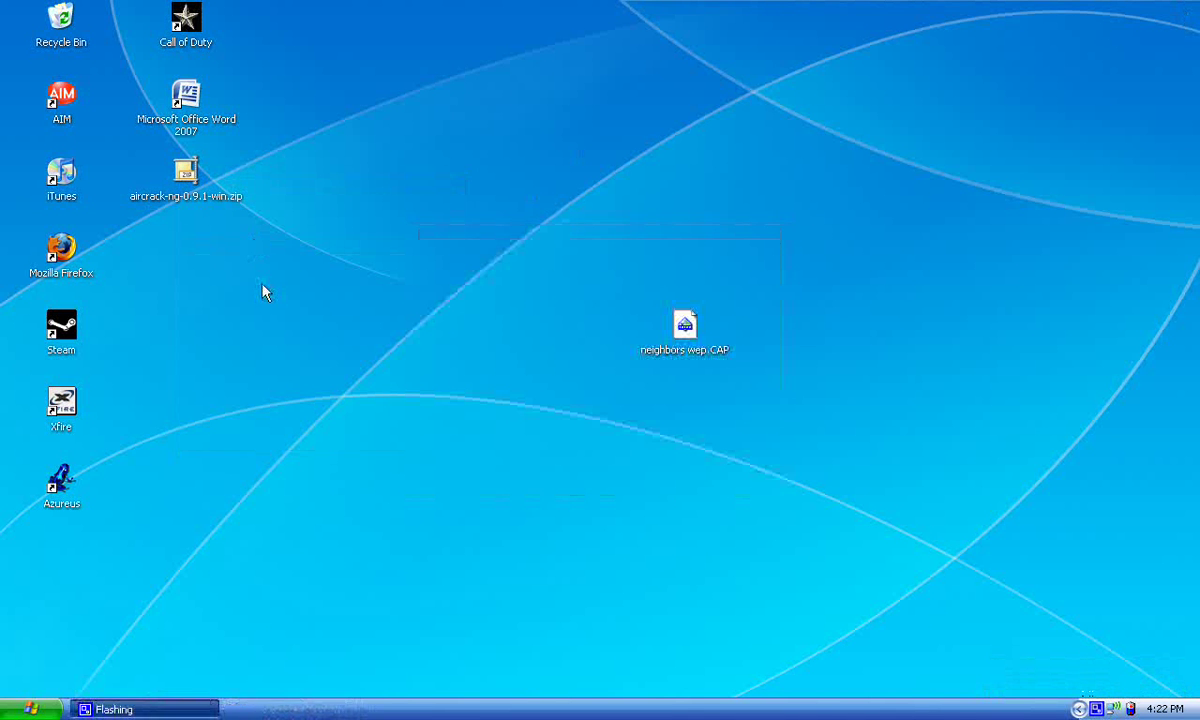
{"action": "mouse_move", "coordinate": [202, 274]}
{"action": "left_mouse_down"}
{"action": "mouse_move", "coordinate": [513, 381]}
{"action": "mouse_move", "coordinate": [620, 380]}
{"action": "left_mouse_up"}
{"action": "left_click", "coordinate": [30, 708]}
{"action": "mouse_move", "coordinate": [78, 643]}
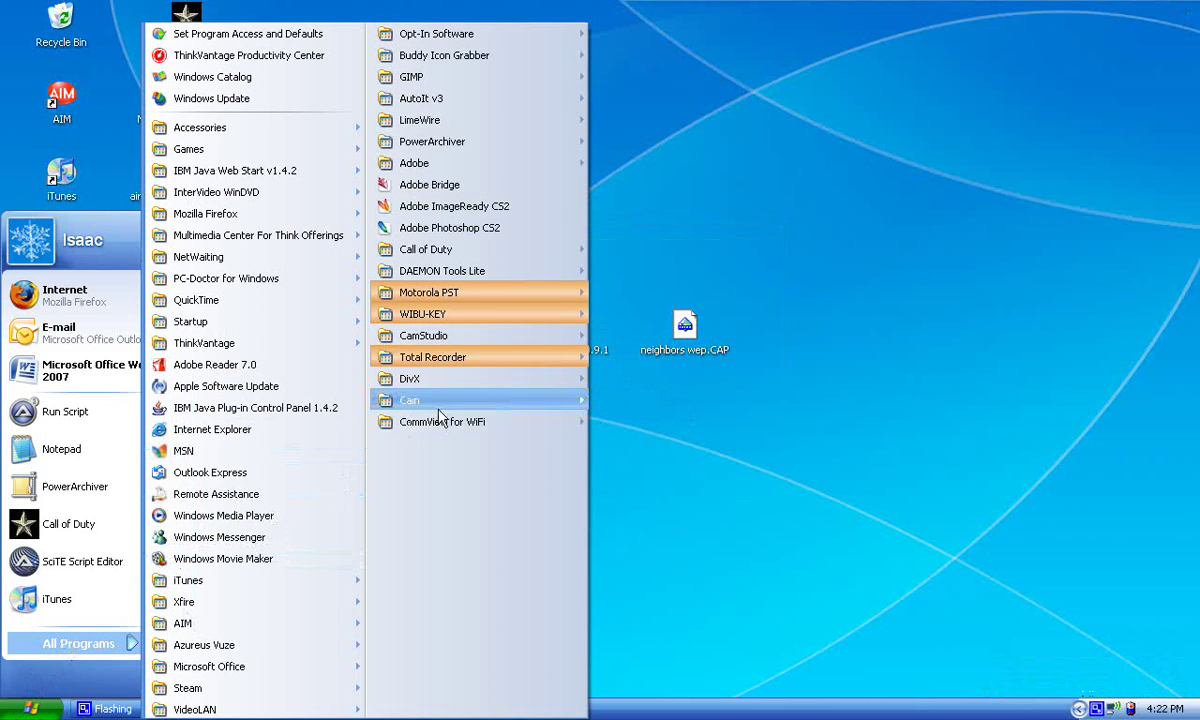
{"action": "left_click_drag", "start_coordinate": [612, 422], "coordinate": [624, 431]}
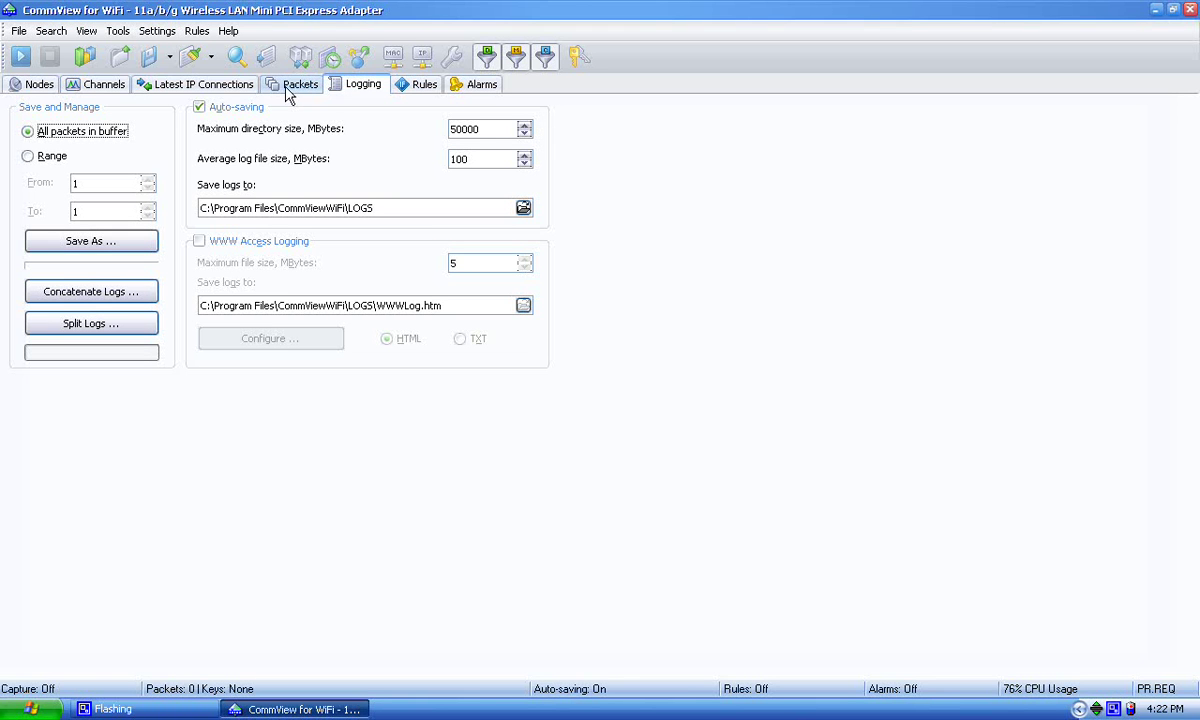
Scan for networks, pick the 2wire access point, and set the capture channel to 11
{"action": "left_click", "coordinate": [288, 92]}
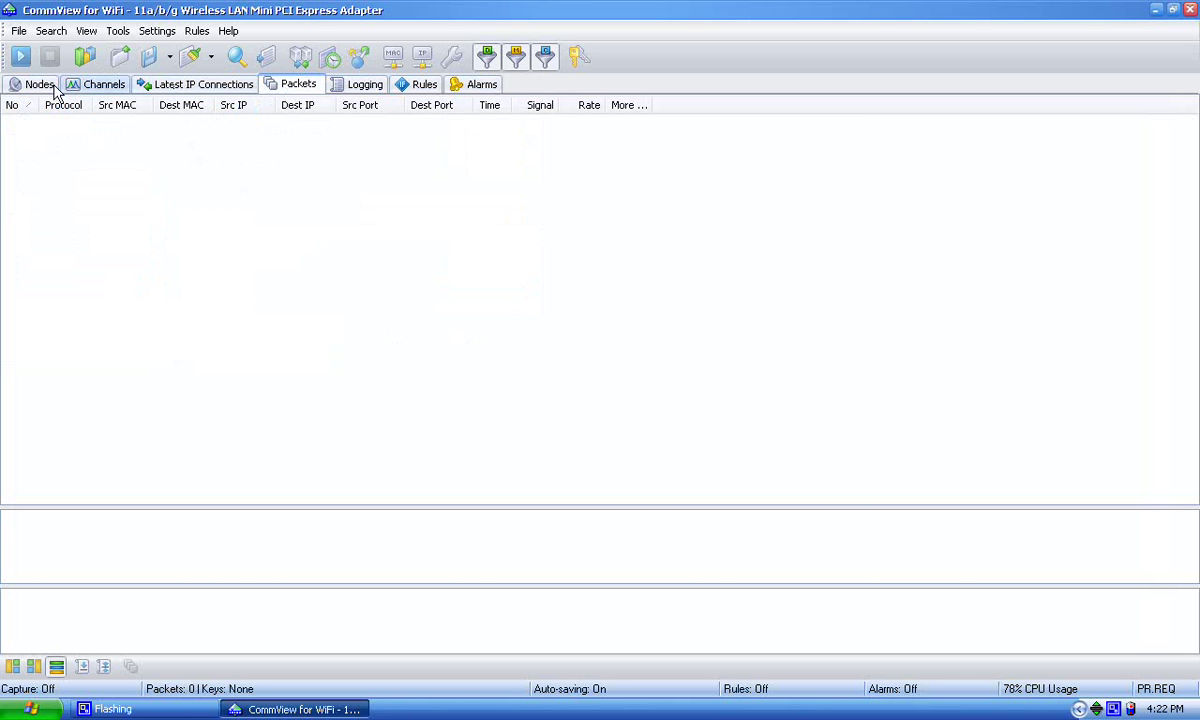
{"action": "left_click", "coordinate": [22, 58]}
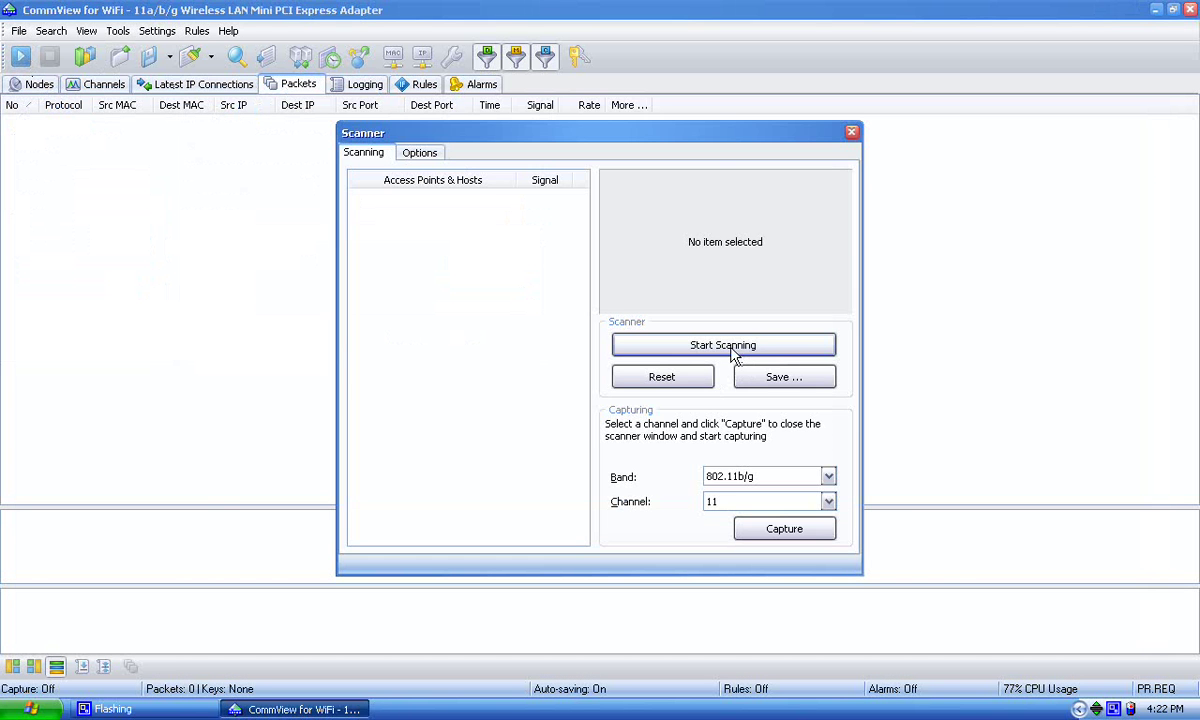
{"action": "left_click", "coordinate": [655, 343]}
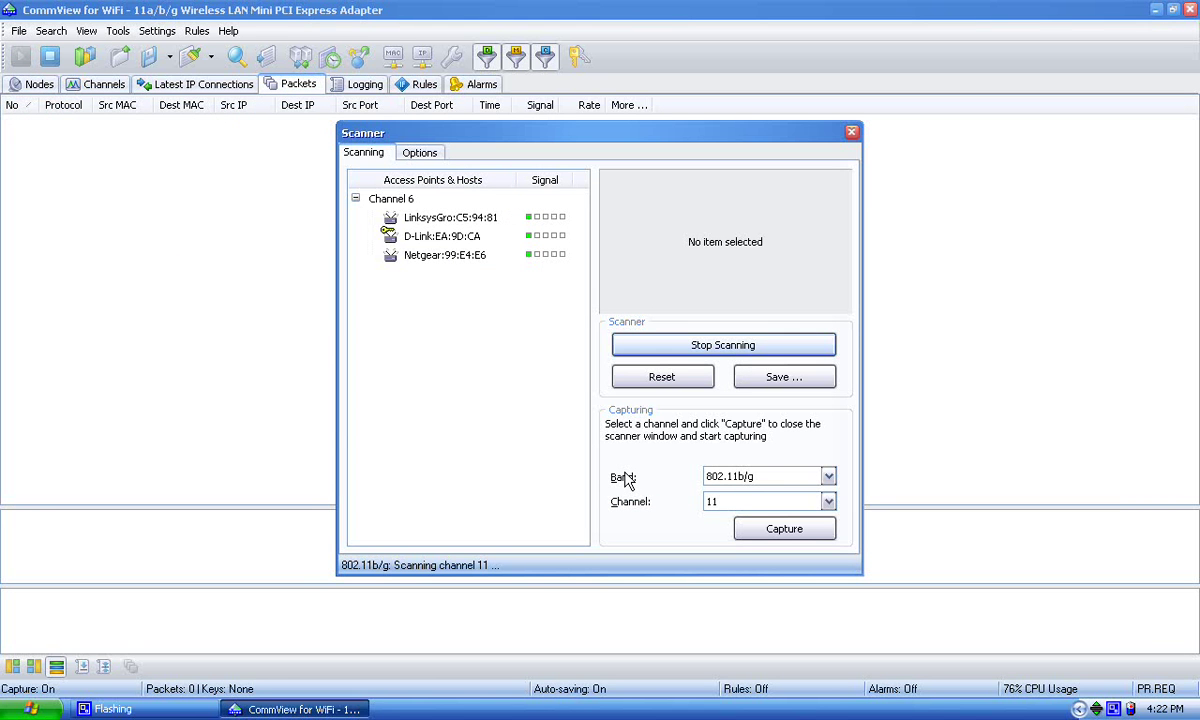
{"action": "left_click", "coordinate": [425, 292]}
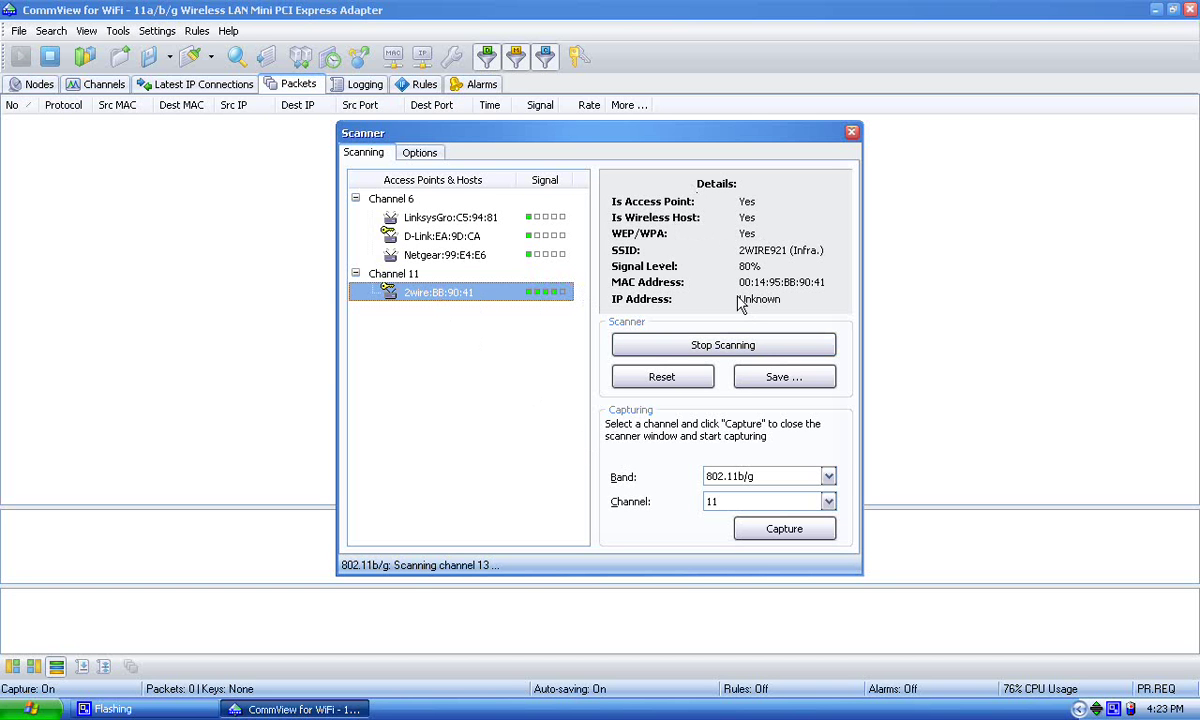
{"action": "left_click", "coordinate": [717, 505]}
Keep channel 11 and start capturing the 2WIRE921 traffic
{"action": "left_click", "coordinate": [720, 563]}
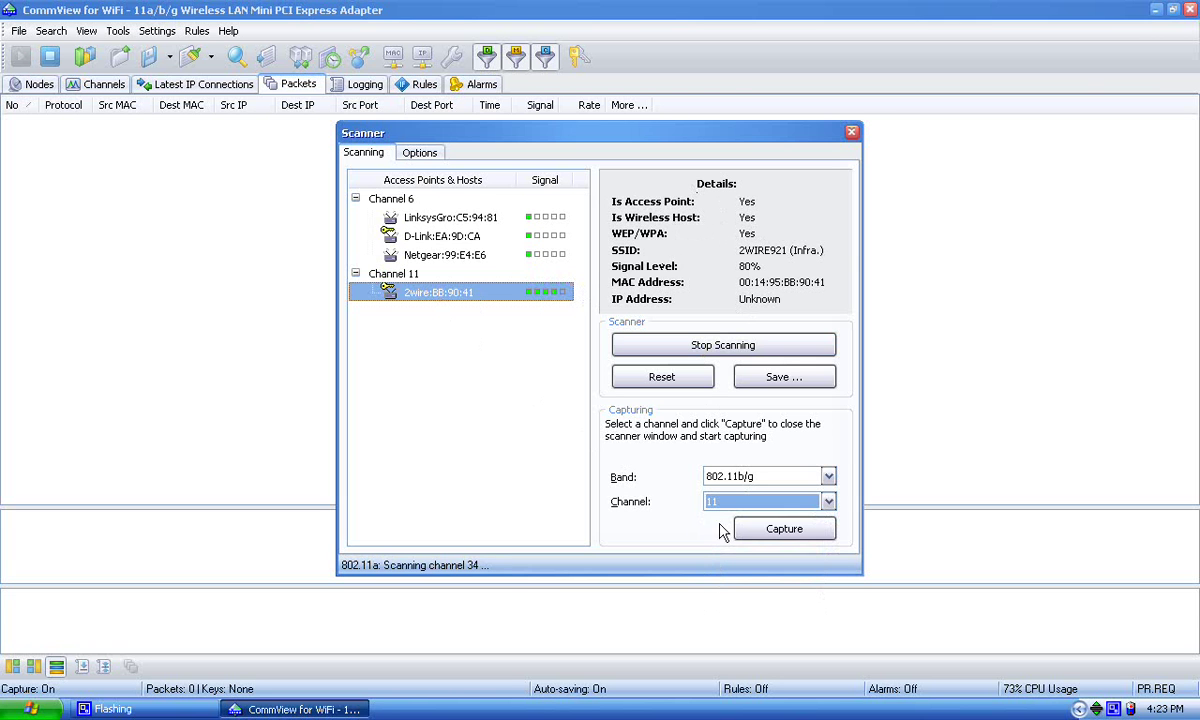
{"action": "left_click", "coordinate": [785, 530]}
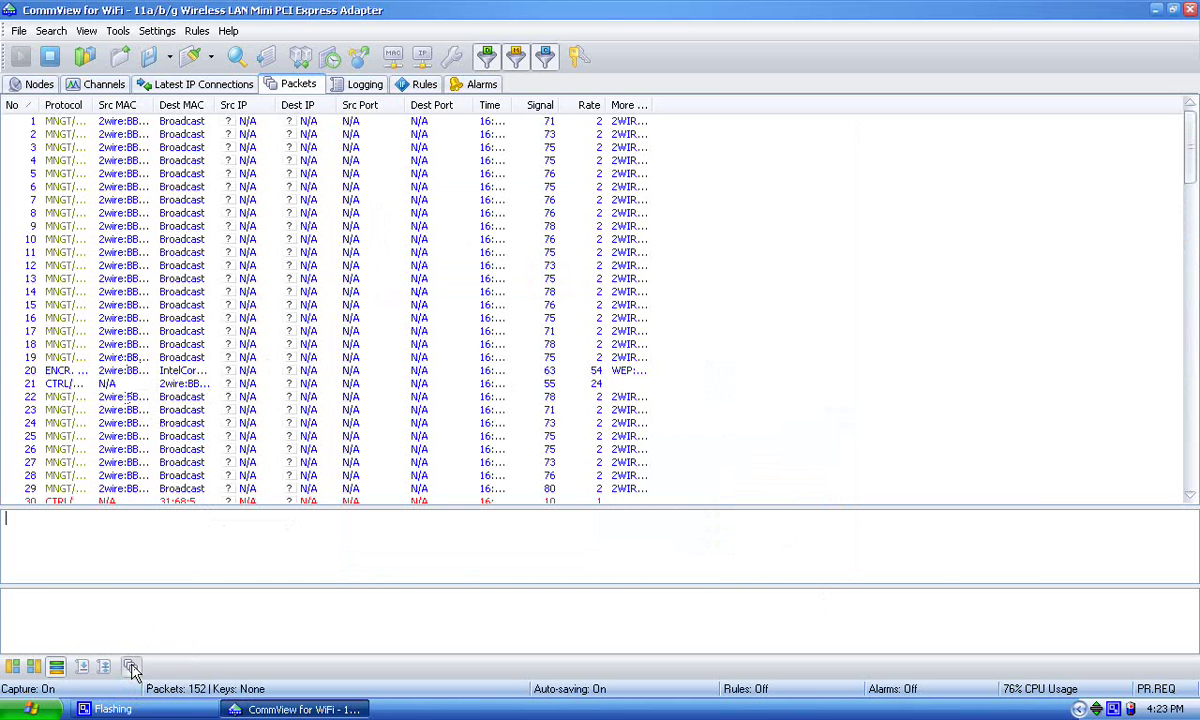
Open the buffer in a log viewer, sort by Protocol, and select the encrypted data packets
{"action": "left_click", "coordinate": [131, 668]}
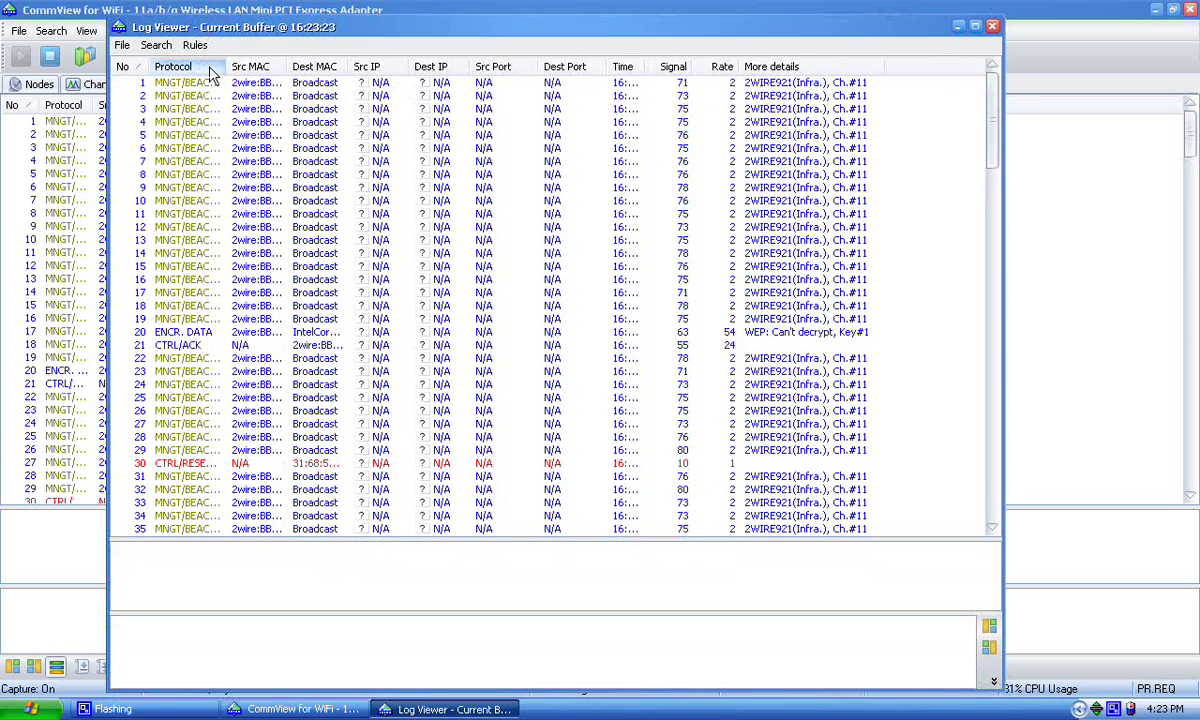
{"action": "left_click", "coordinate": [211, 69]}
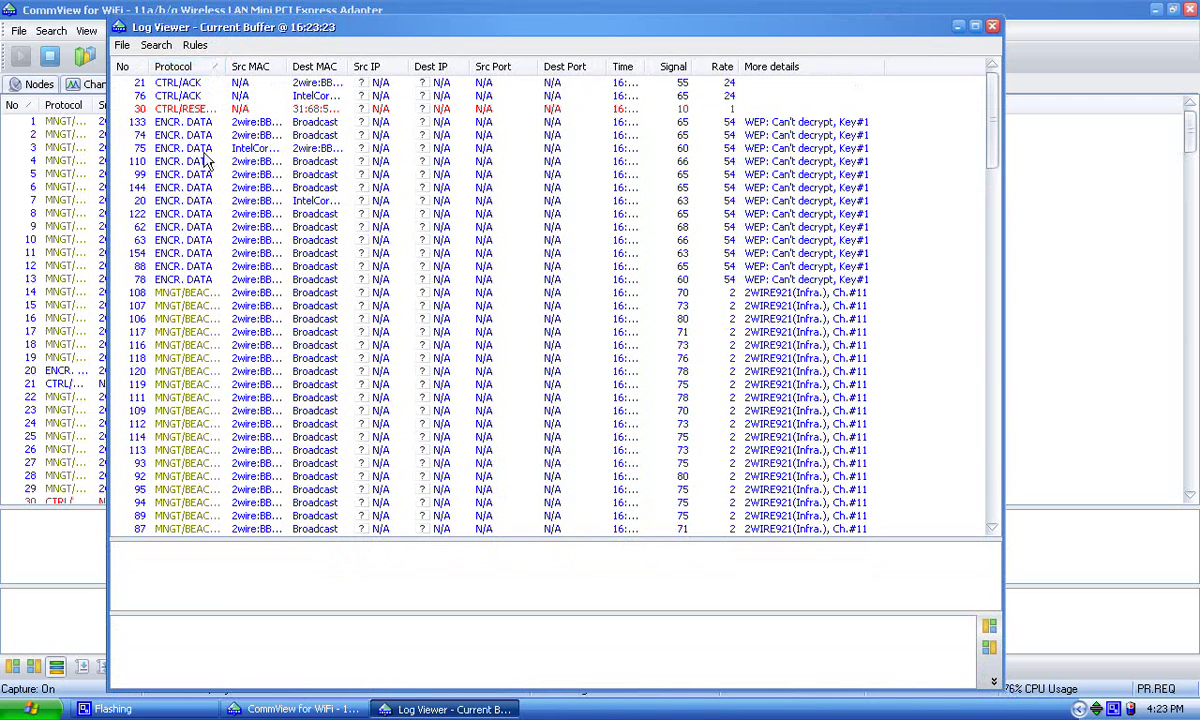
{"action": "left_click", "coordinate": [190, 279]}
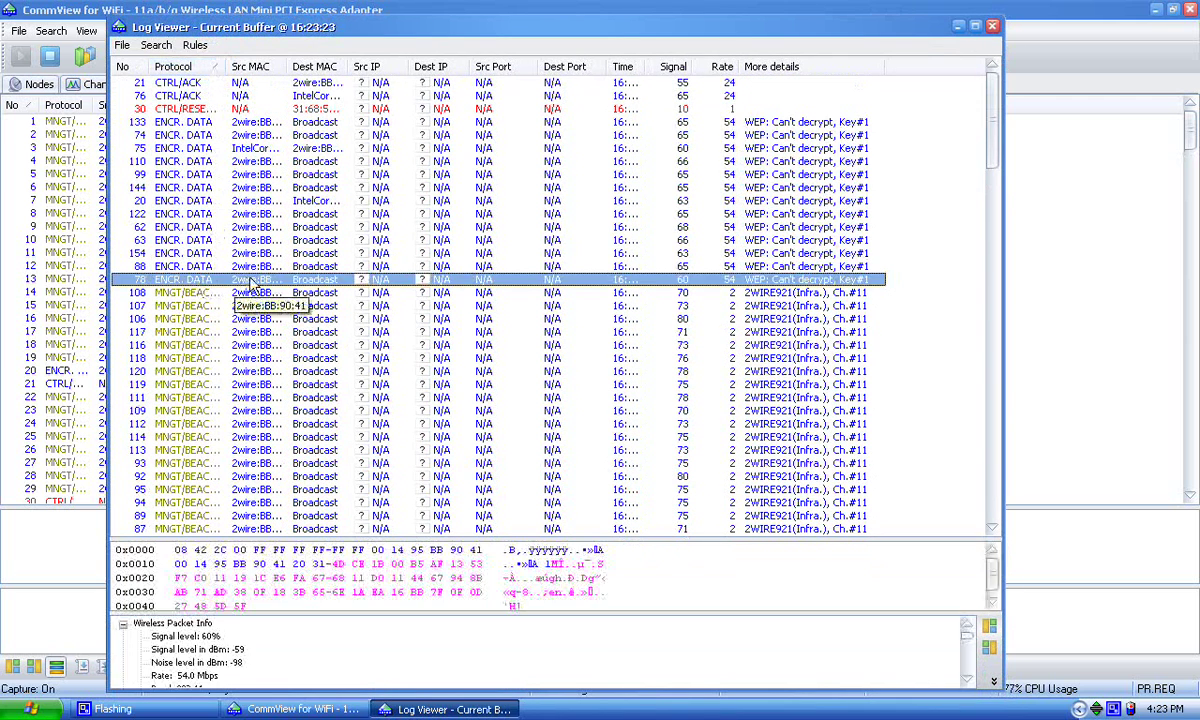
{"action": "key", "text": "shift+Up"}
{"action": "key", "text": "shift+Up"}
{"action": "key", "text": "shift+Up"}
{"action": "key", "text": "shift+Up"}
{"action": "key", "text": "shift+Up"}
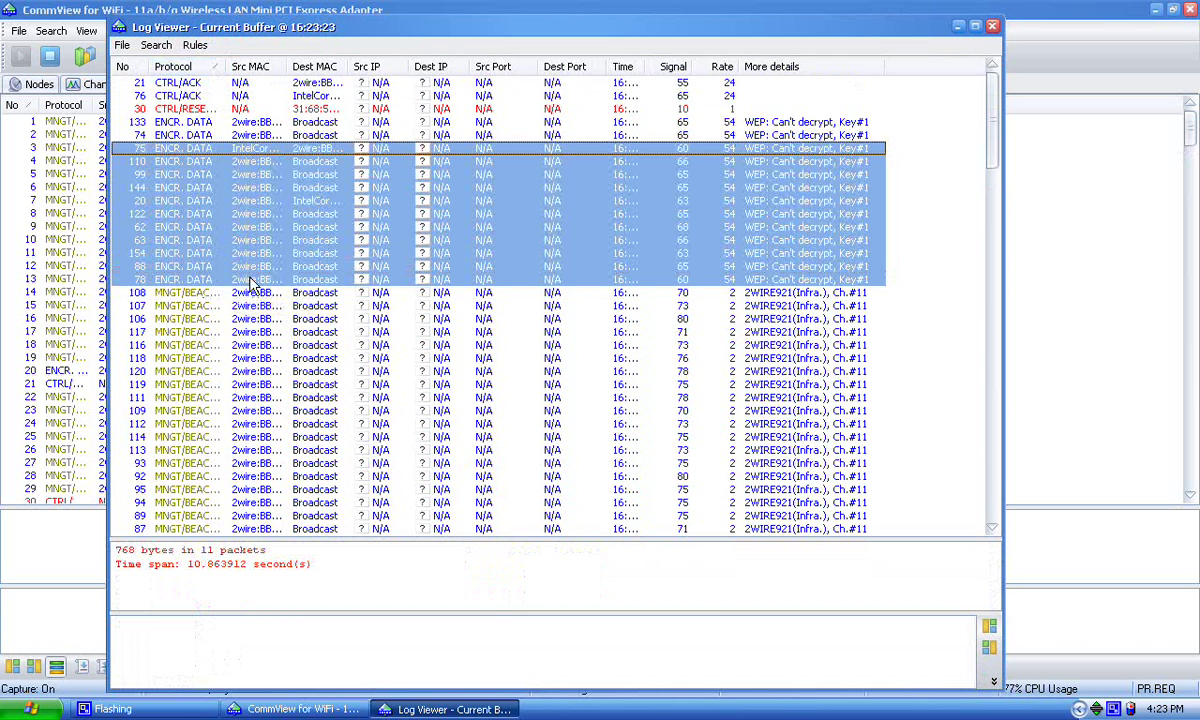
{"action": "key", "text": "shift+Up"}
{"action": "key", "text": "shift+Up"}
{"action": "right_click", "coordinate": [255, 203]}
{"action": "mouse_move", "coordinate": [303, 338]}
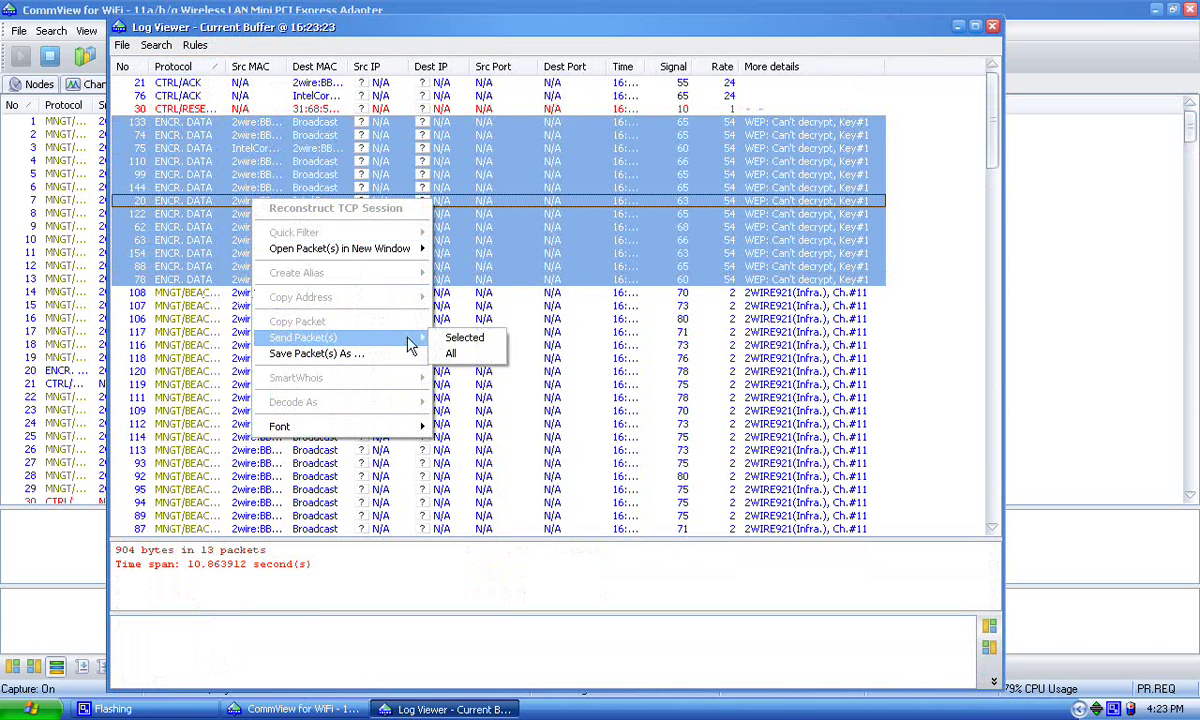
Send only the selected encrypted packets continuously at 2000 packets per second
{"action": "left_click", "coordinate": [466, 340]}
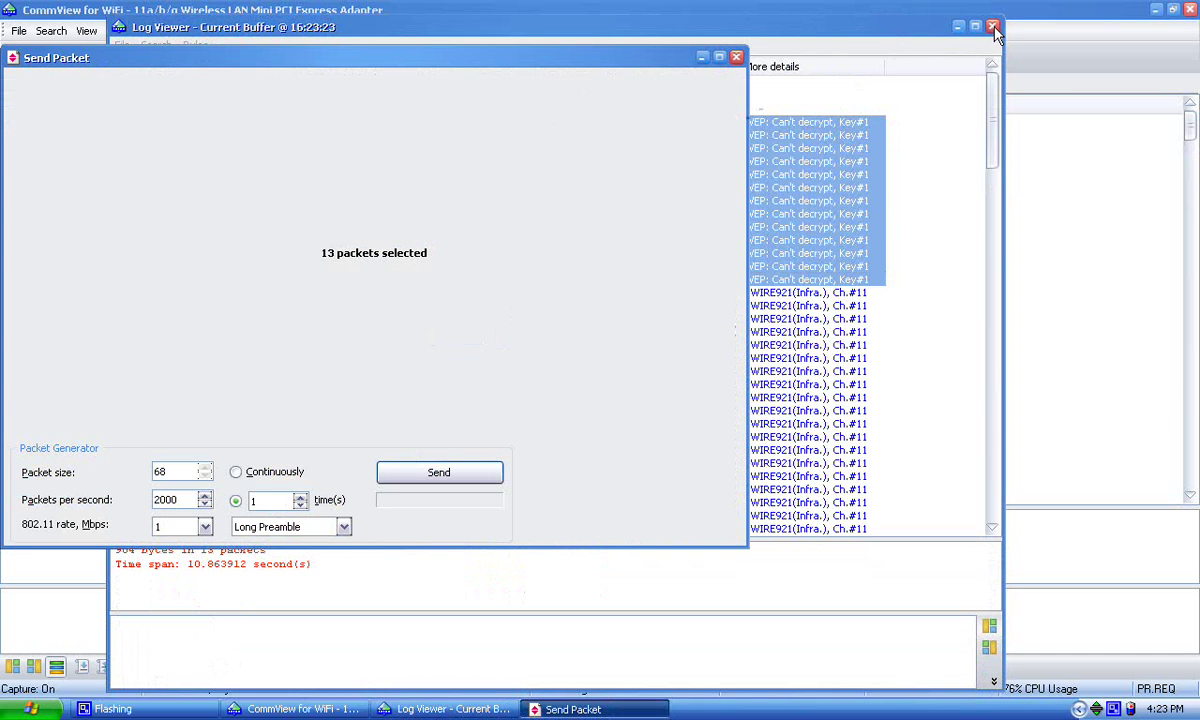
{"action": "left_click", "coordinate": [957, 25]}
{"action": "mouse_move", "coordinate": [577, 58]}
{"action": "left_mouse_down"}
{"action": "mouse_move", "coordinate": [790, 8]}
{"action": "mouse_move", "coordinate": [777, 28]}
{"action": "left_mouse_up"}
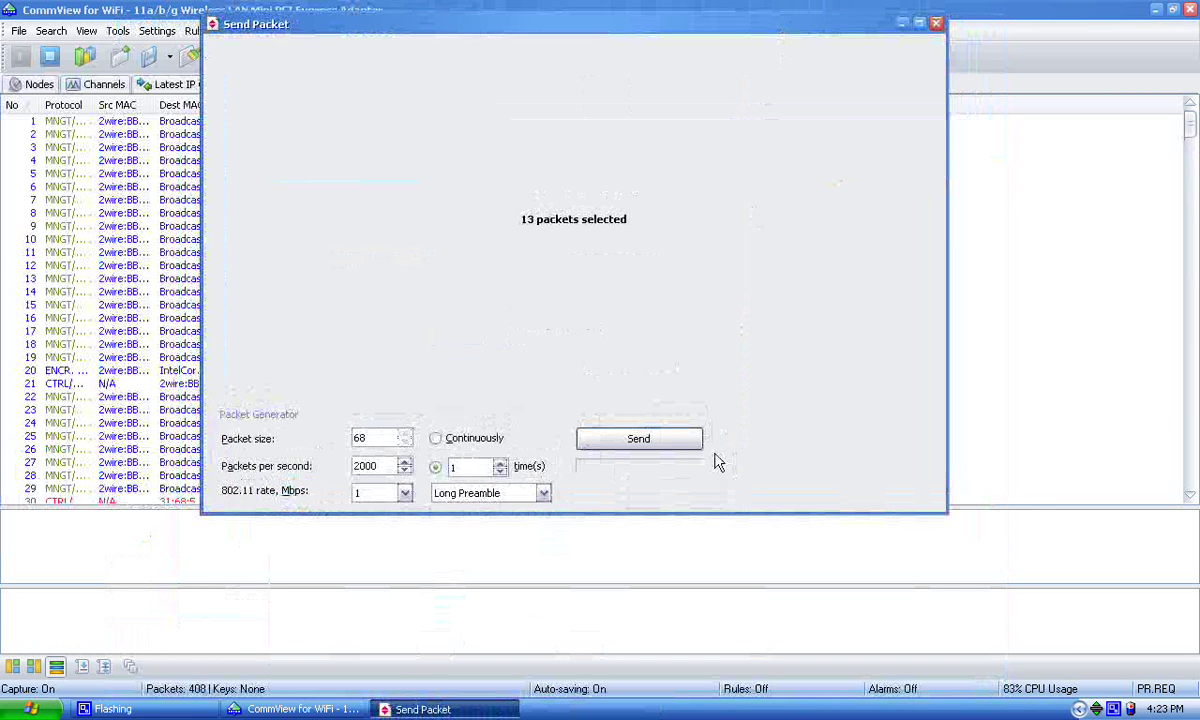
{"action": "left_click", "coordinate": [452, 440]}
{"action": "left_click", "coordinate": [655, 440]}
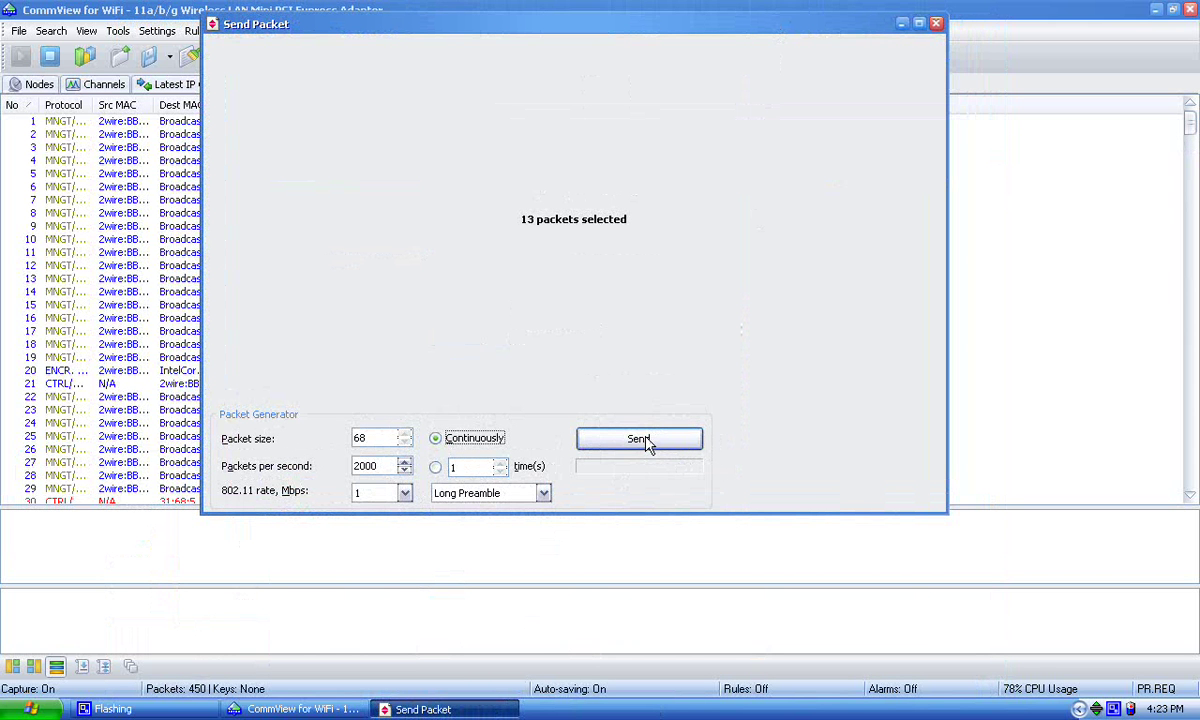
{"action": "left_click", "coordinate": [640, 441]}
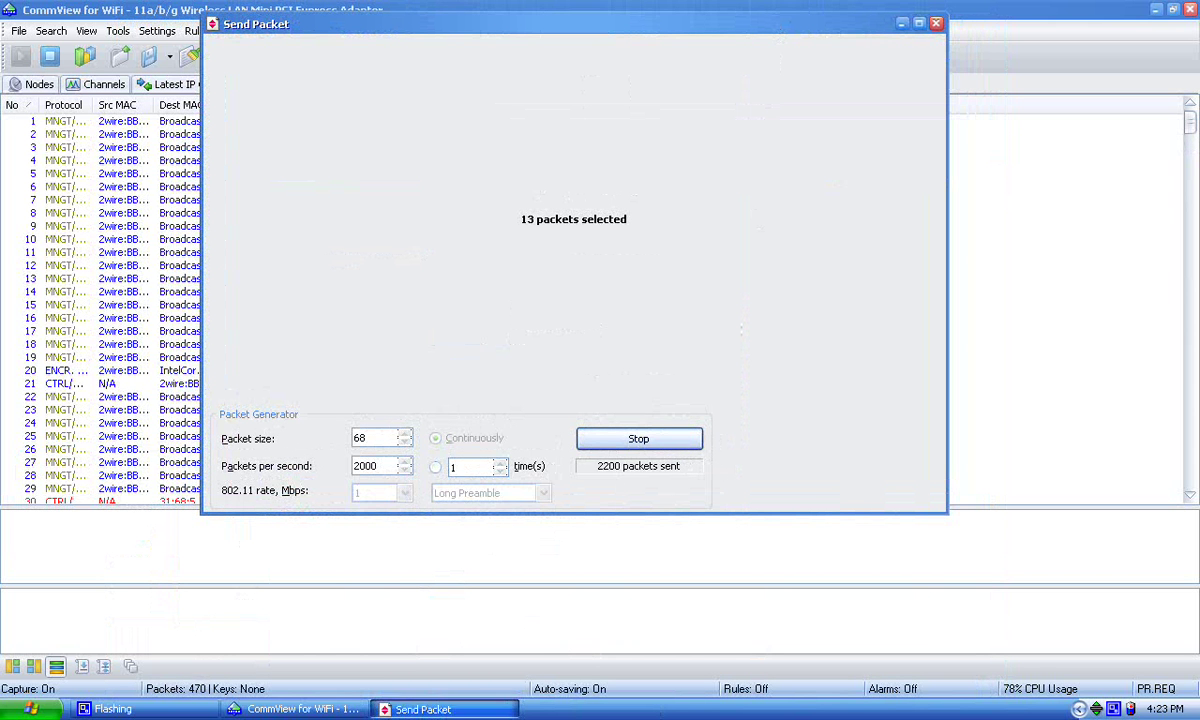
{"action": "left_click", "coordinate": [350, 710]}
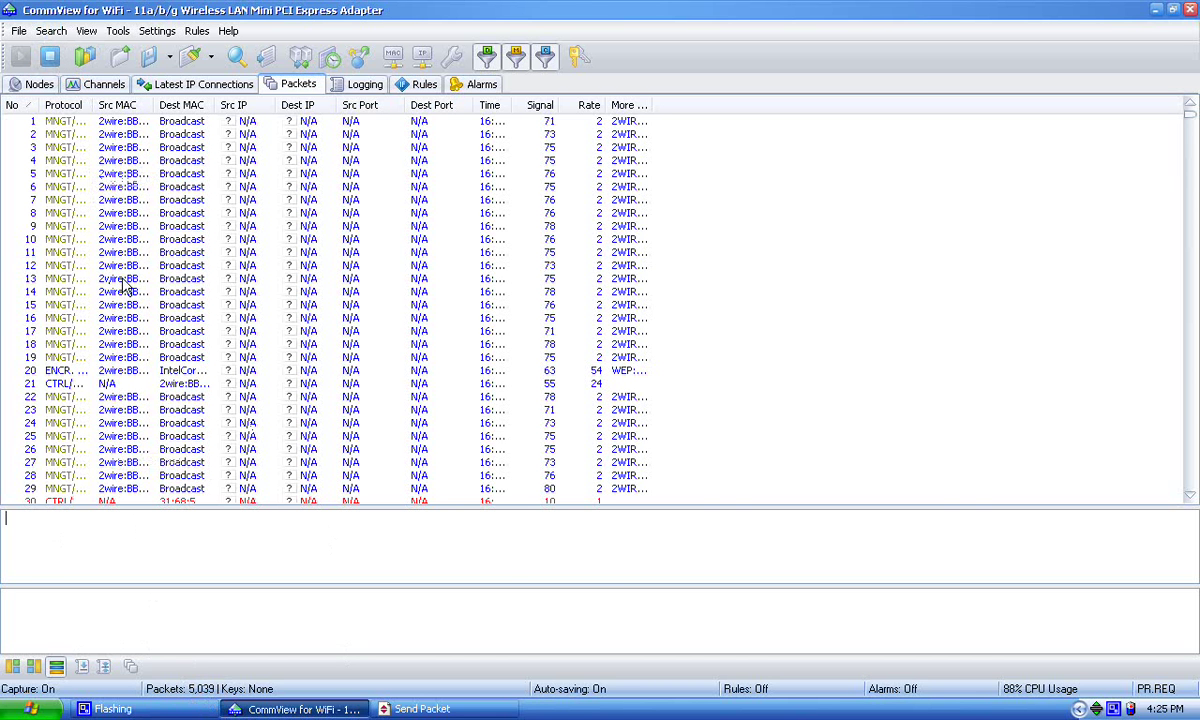
Stop the capture and close the Send Packet window
{"action": "left_click", "coordinate": [50, 60]}
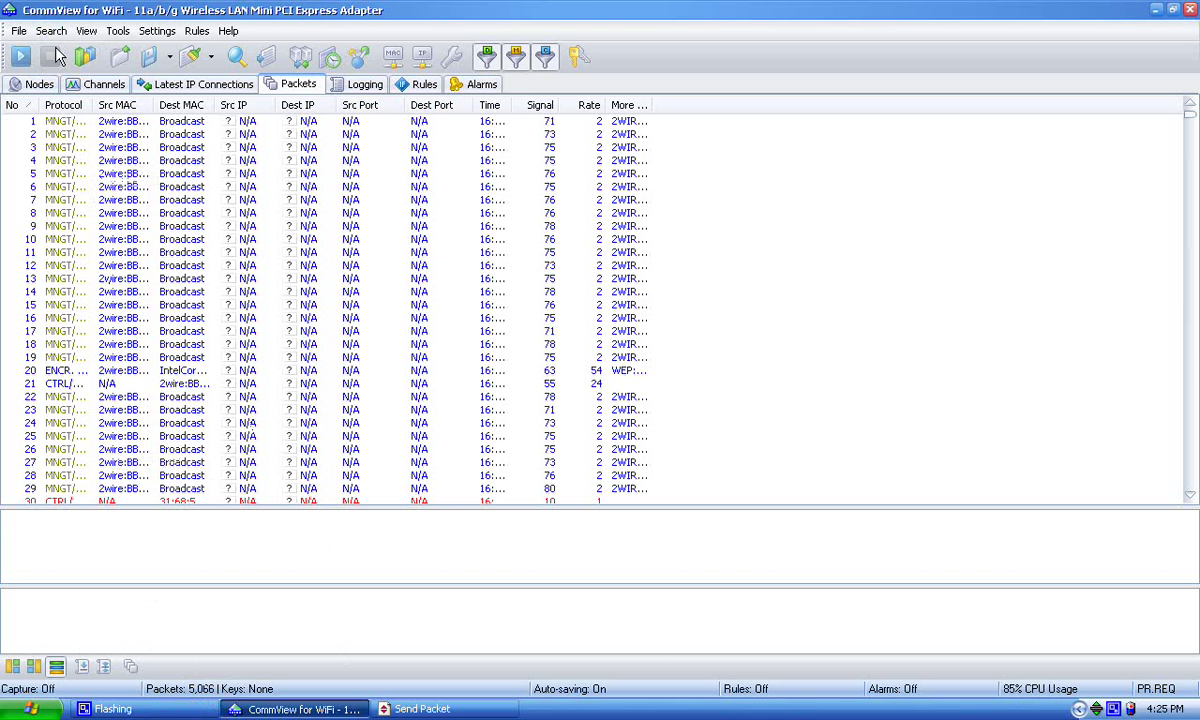
{"action": "key", "text": "super+d"}
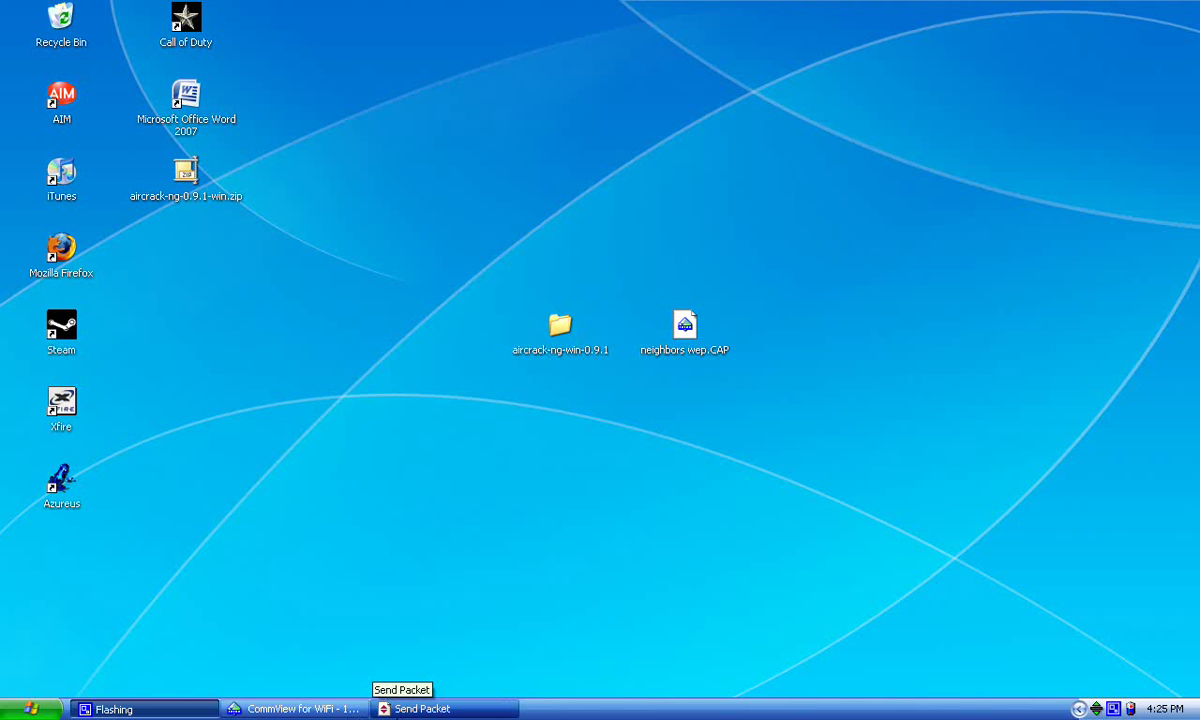
{"action": "right_click", "coordinate": [425, 708]}
{"action": "left_click", "coordinate": [425, 706]}
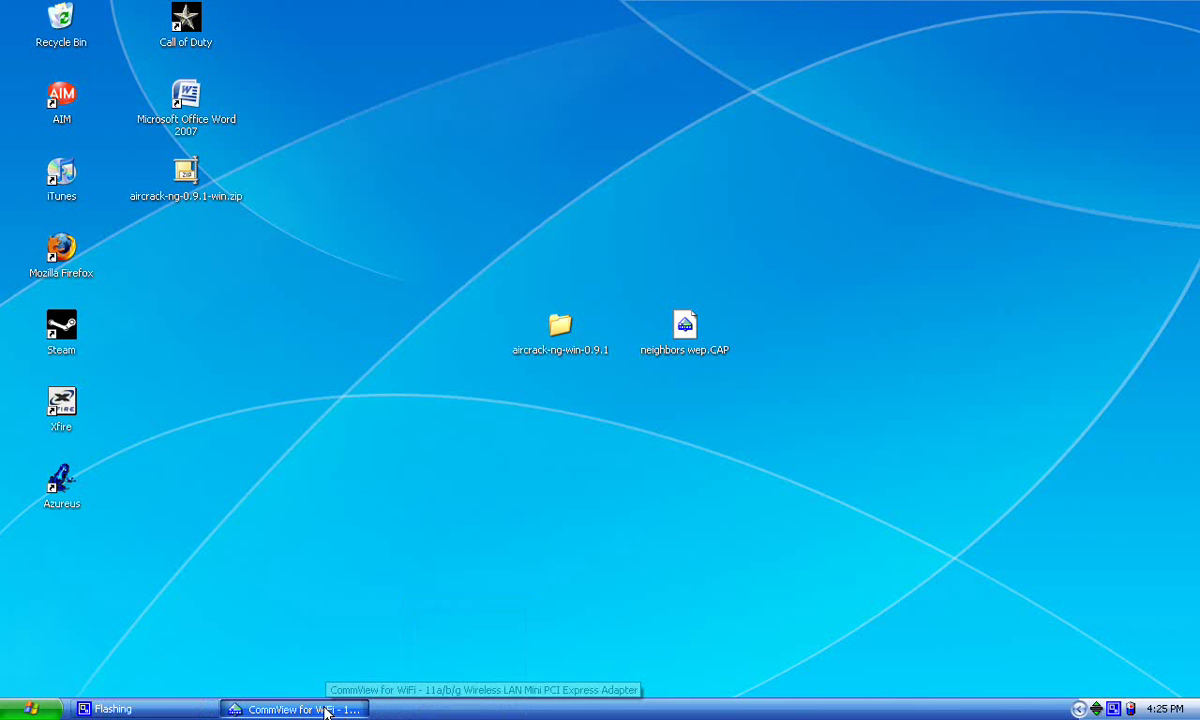
{"action": "left_click", "coordinate": [312, 710]}
Select packet 13, check the Logging tab's average log file size, then return to Packets
{"action": "left_click", "coordinate": [205, 278]}
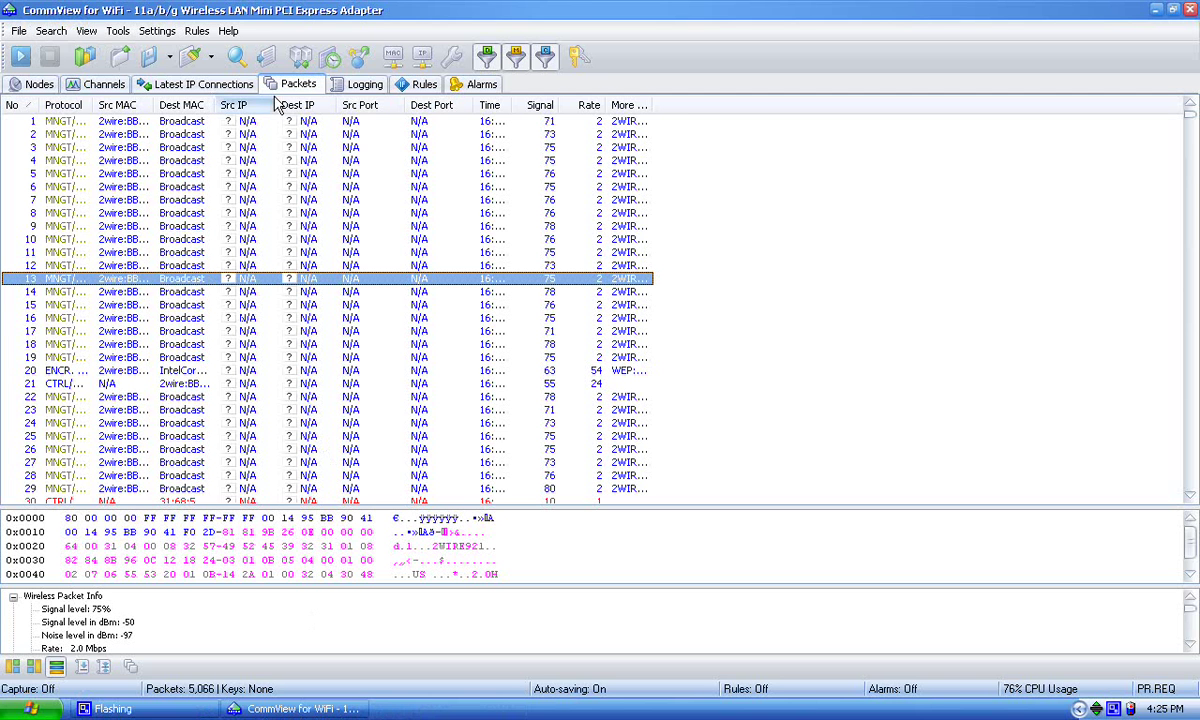
{"action": "left_click", "coordinate": [351, 88]}
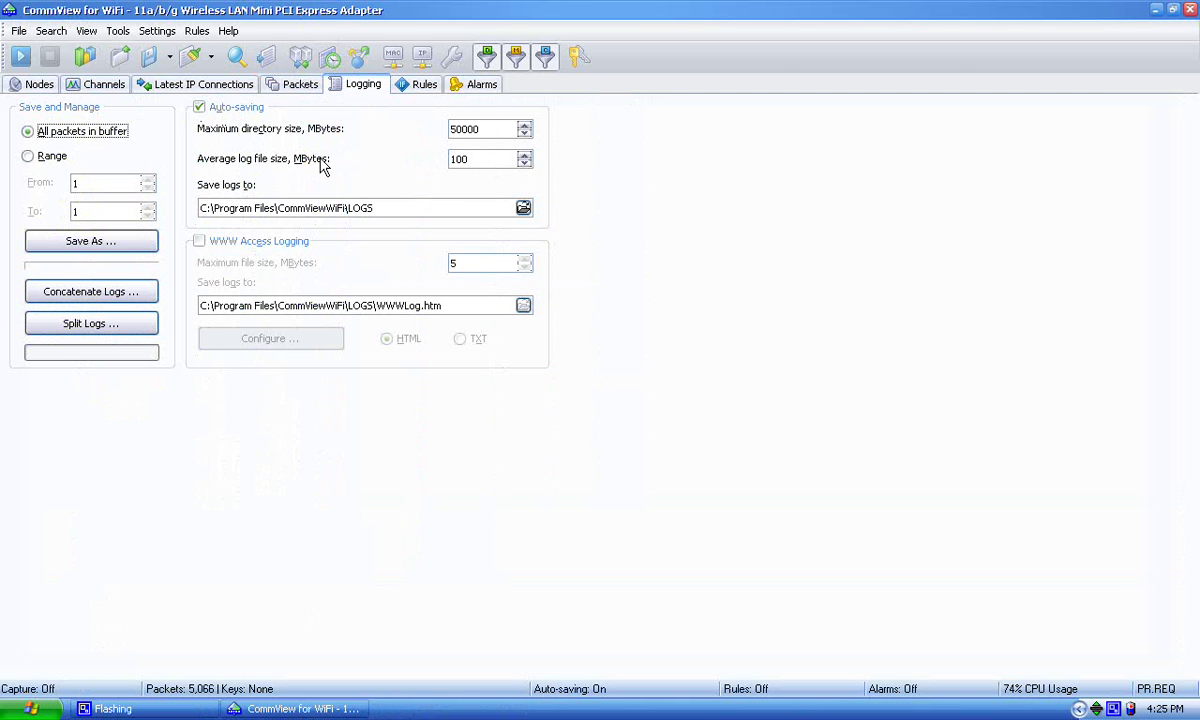
{"action": "left_click", "coordinate": [525, 162]}
{"action": "left_click", "coordinate": [295, 88]}
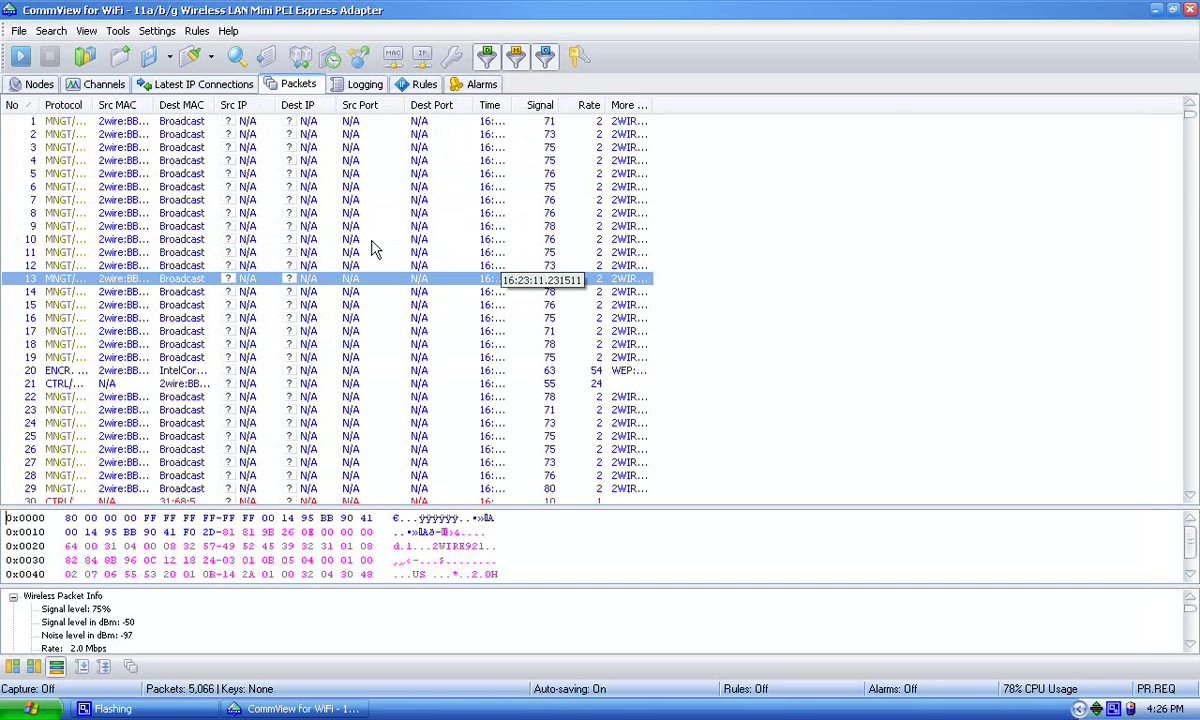
Close CommView and browse My Computer to C:\Program Files\CommViewWiFi\LOGS
{"action": "left_click", "coordinate": [1188, 10]}
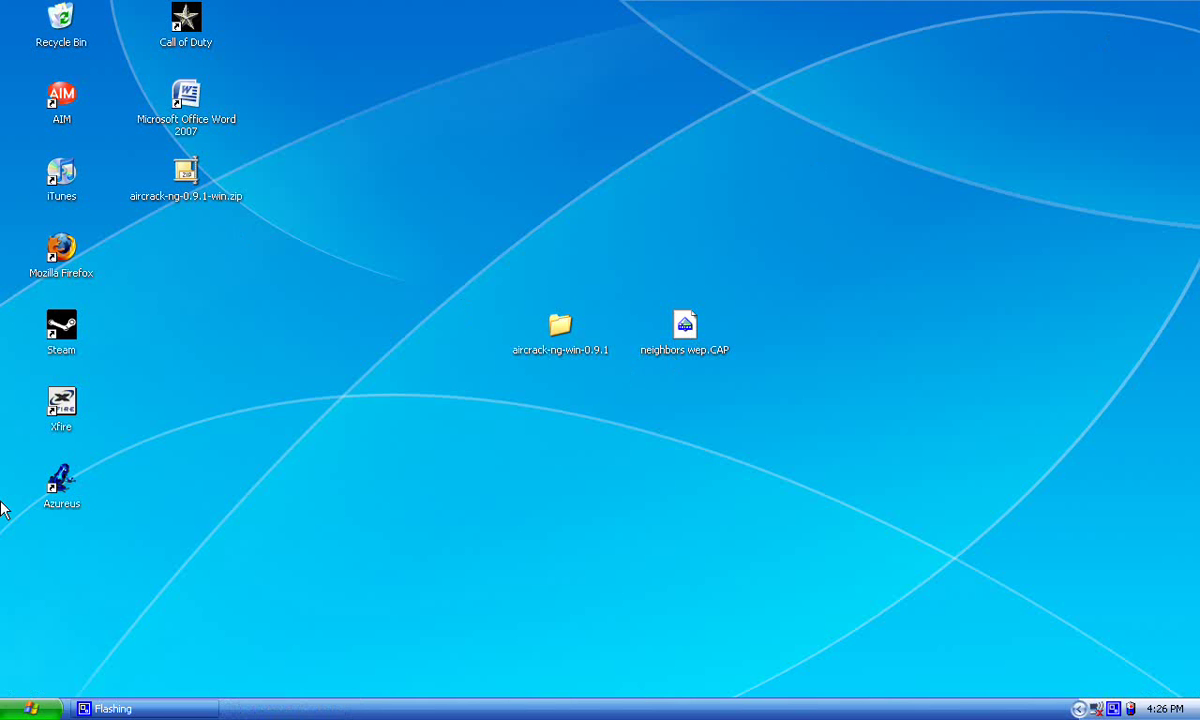
{"action": "left_click", "coordinate": [40, 708]}
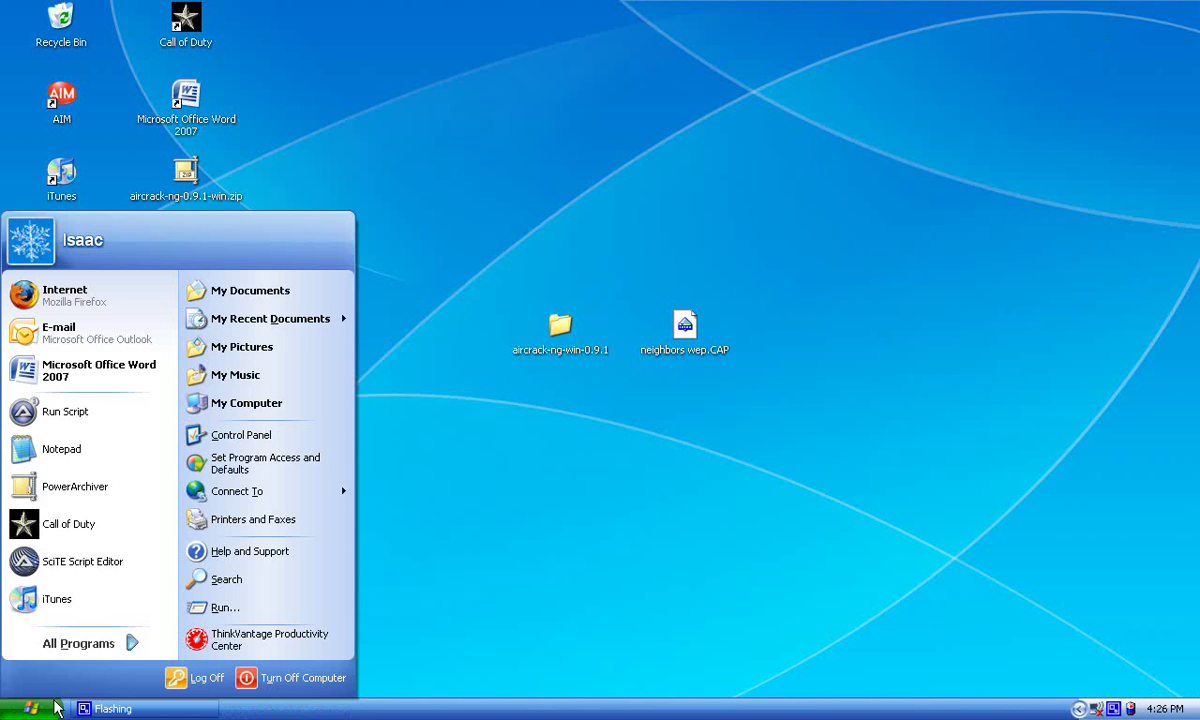
{"action": "left_click", "coordinate": [240, 402]}
{"action": "left_click", "coordinate": [568, 256]}
{"action": "double_click", "coordinate": [568, 256]}
{"action": "double_click", "coordinate": [777, 238]}
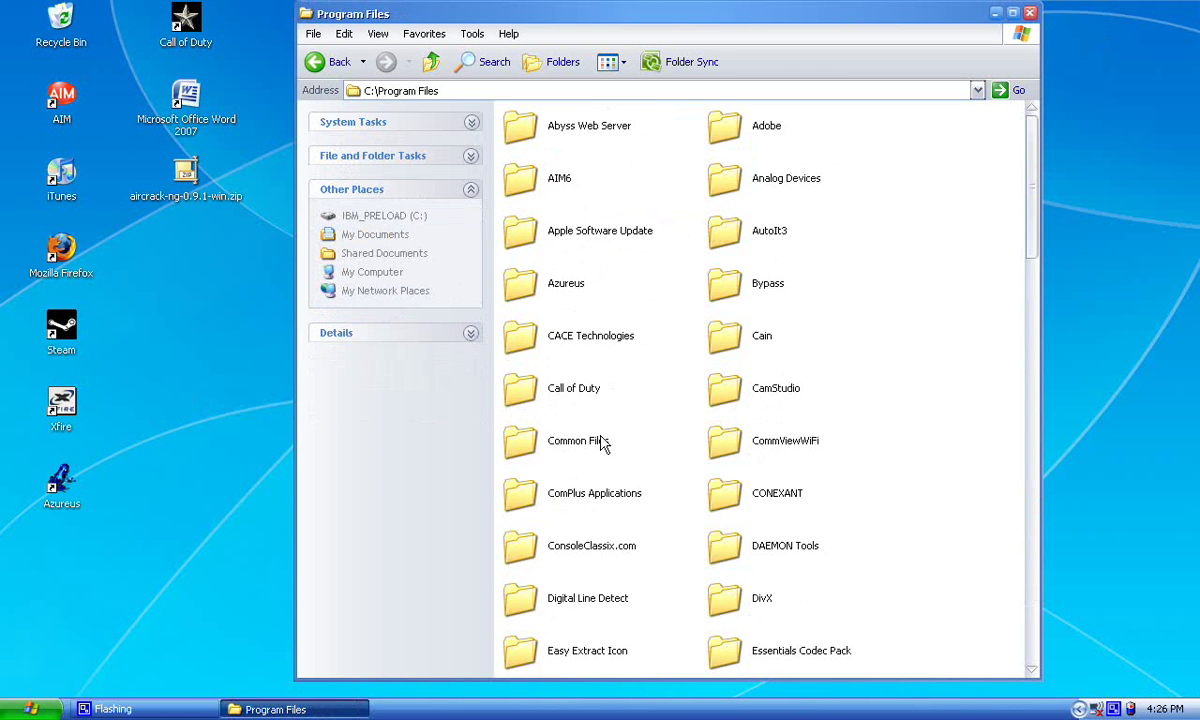
{"action": "double_click", "coordinate": [725, 438]}
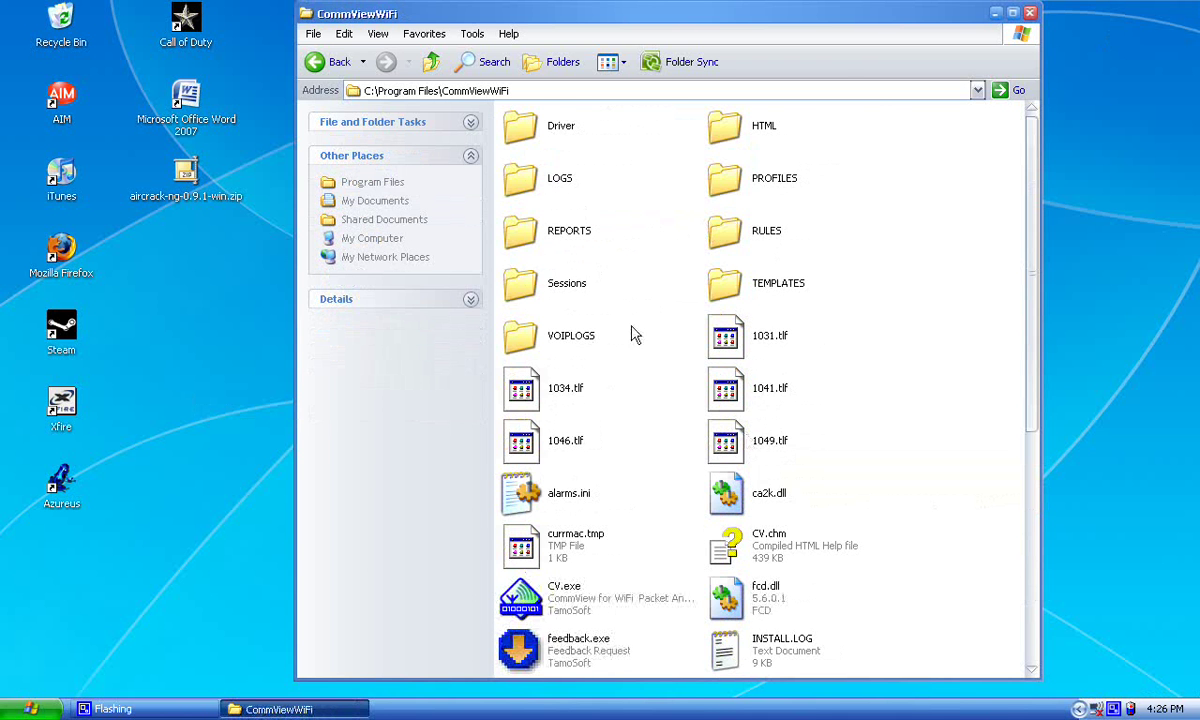
{"action": "double_click", "coordinate": [538, 188]}
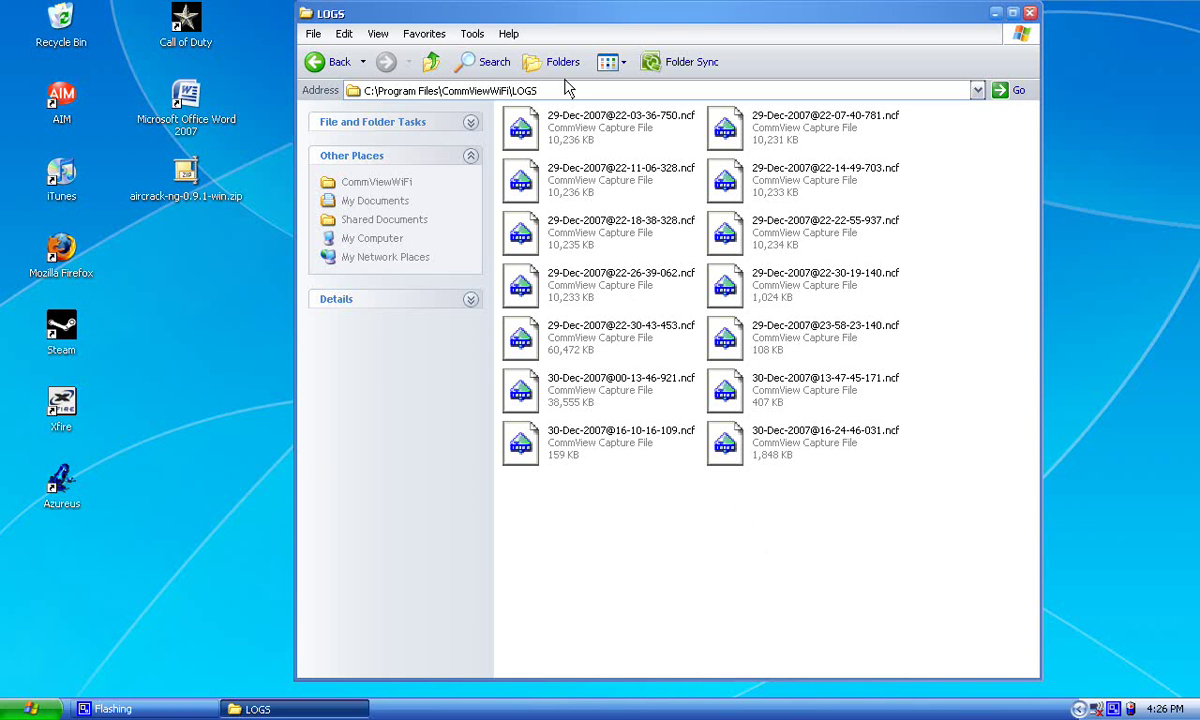
{"action": "left_click_drag", "start_coordinate": [578, 12], "coordinate": [583, 50]}
{"action": "left_click", "coordinate": [532, 152]}
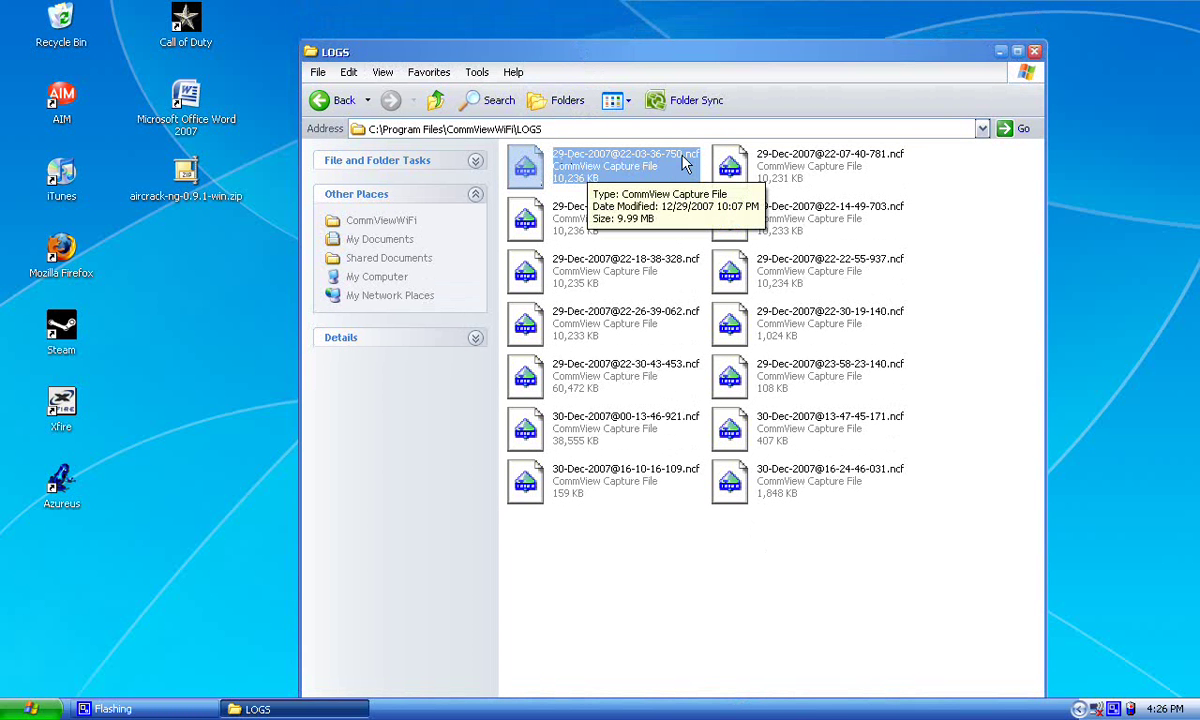
{"action": "double_click", "coordinate": [530, 168]}
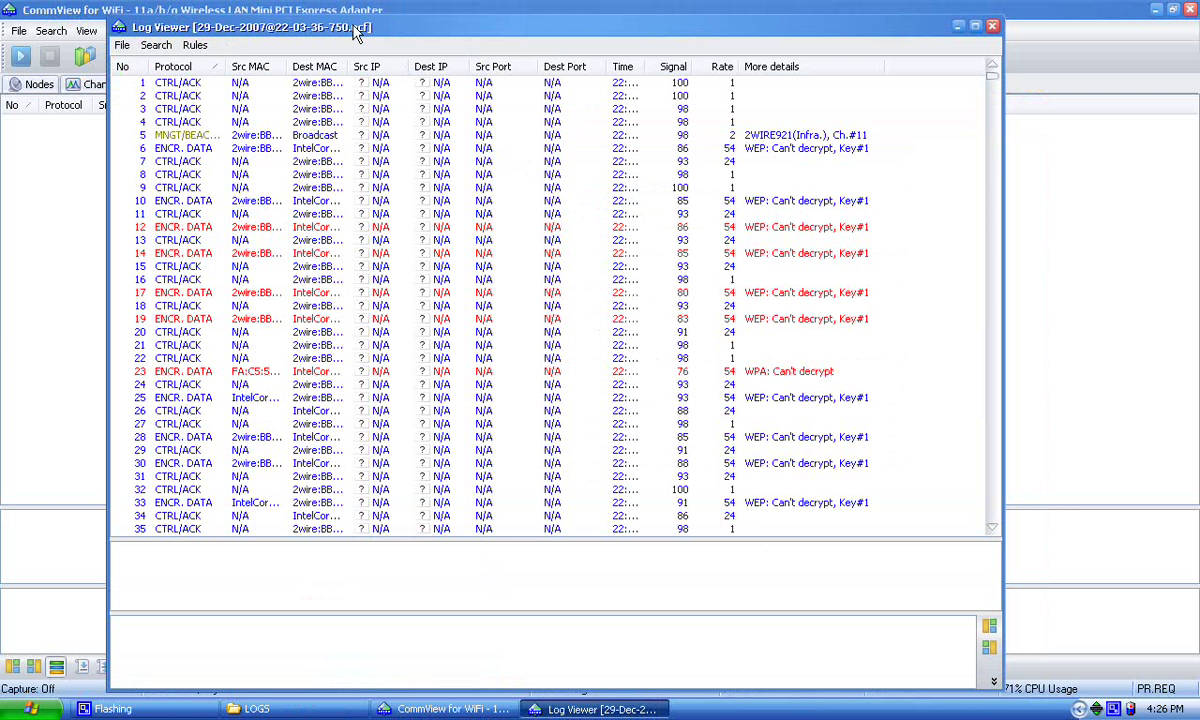
Export the log in Tcpdump format to the desktop as 'aircrack', then close Log Viewer
{"action": "left_click", "coordinate": [123, 46]}
{"action": "mouse_move", "coordinate": [155, 105]}
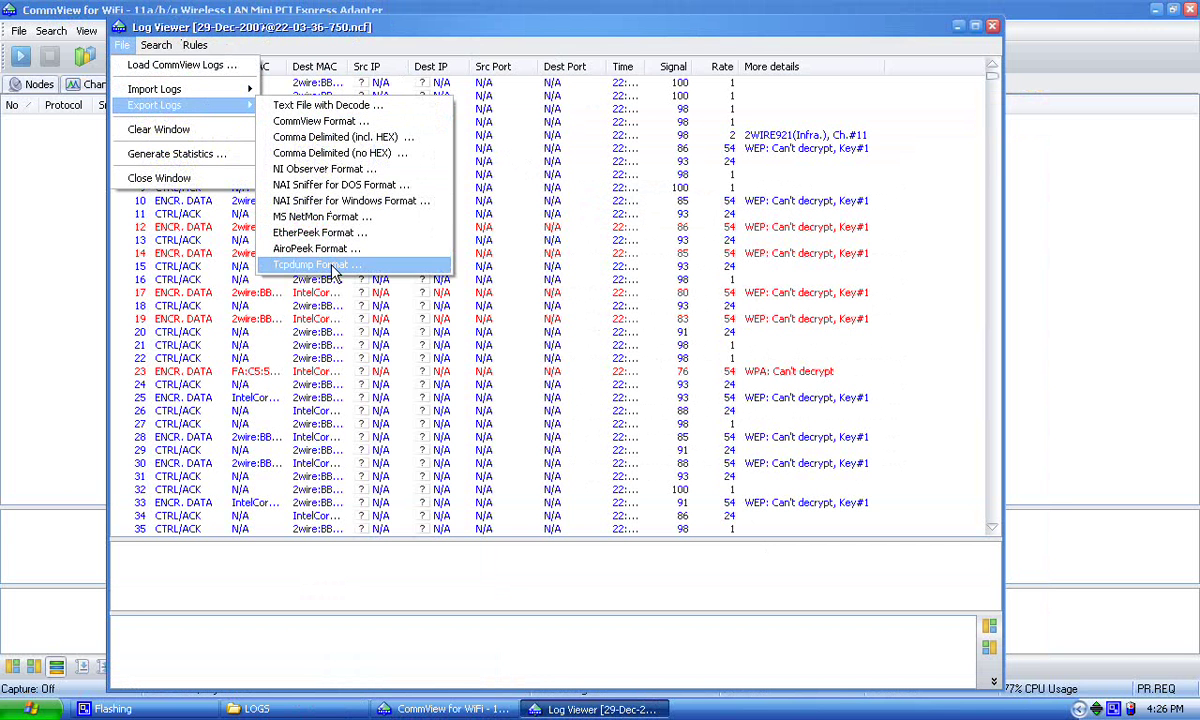
{"action": "left_click", "coordinate": [333, 268]}
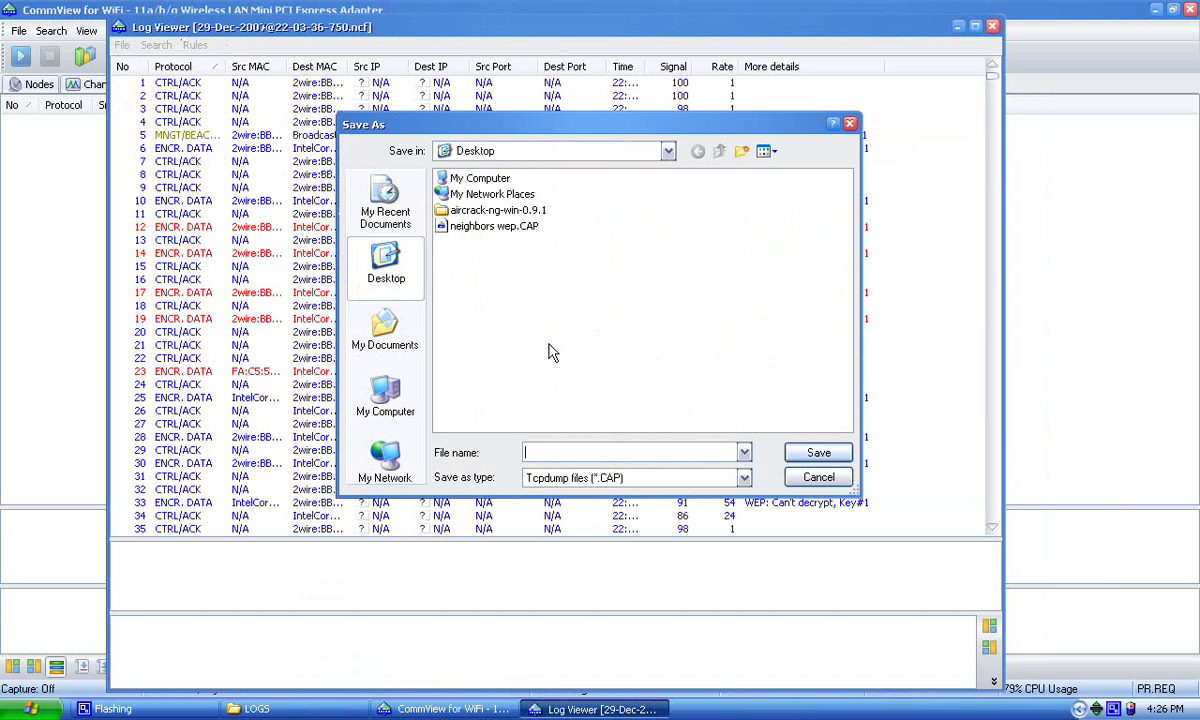
{"action": "left_click", "coordinate": [587, 455]}
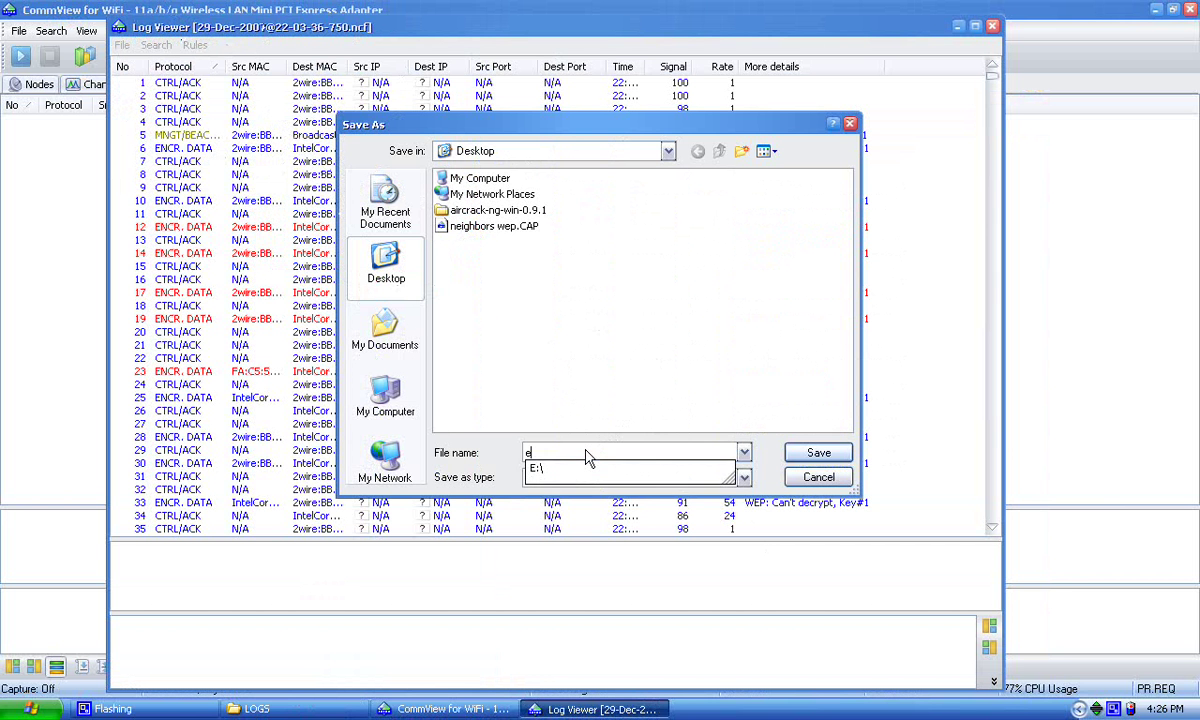
{"action": "type", "text": "aircrack"}
{"action": "key", "text": "Return"}
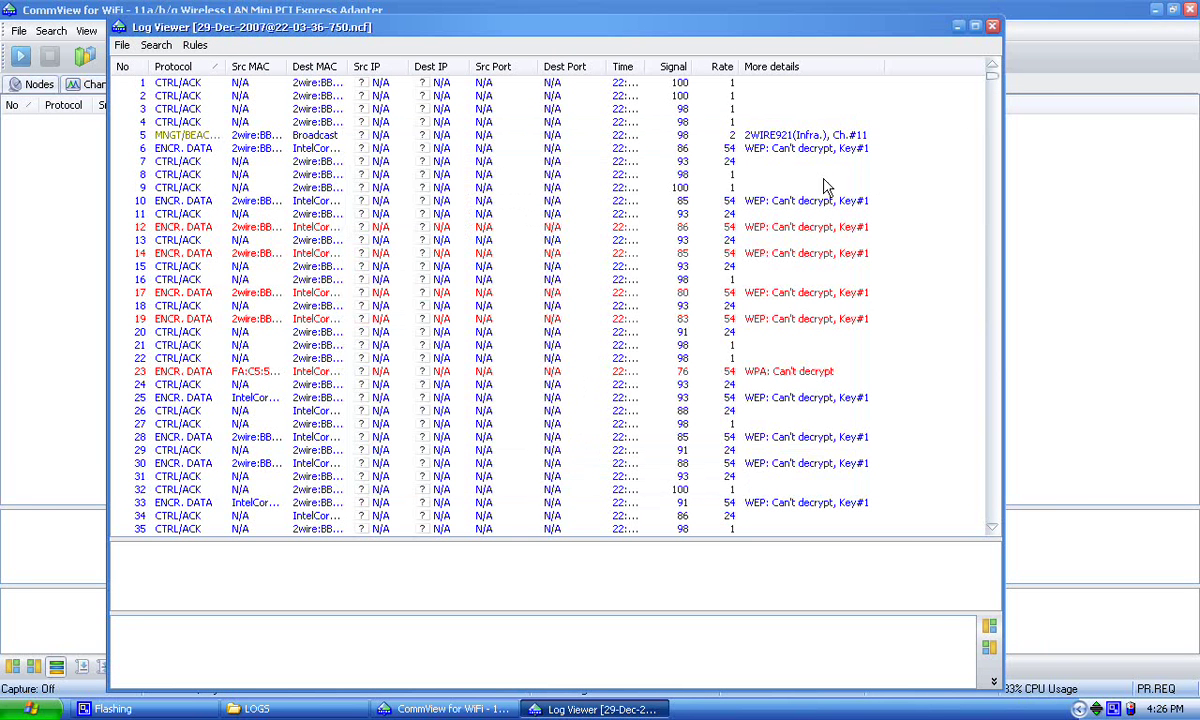
{"action": "left_click", "coordinate": [992, 26]}
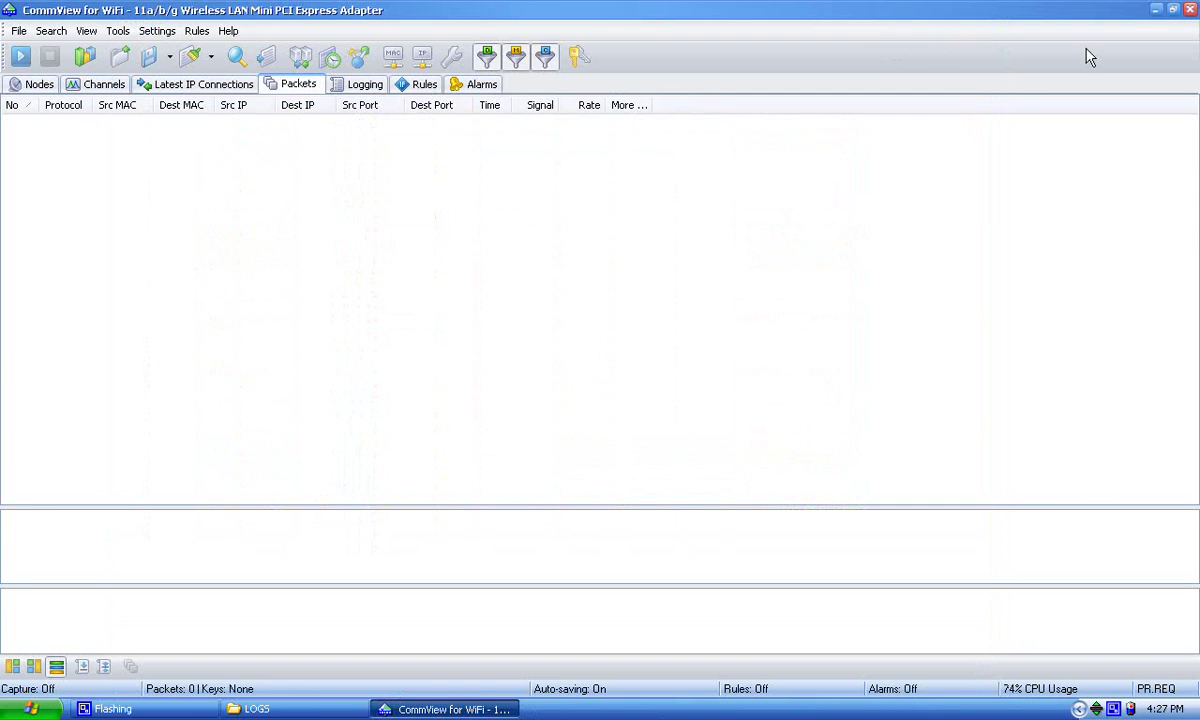
Close CommView and the LOGS window, and place sdlkfdsl.CAP beside neighbors wep.CAP
{"action": "left_click", "coordinate": [1189, 10]}
{"action": "right_click", "coordinate": [366, 711]}
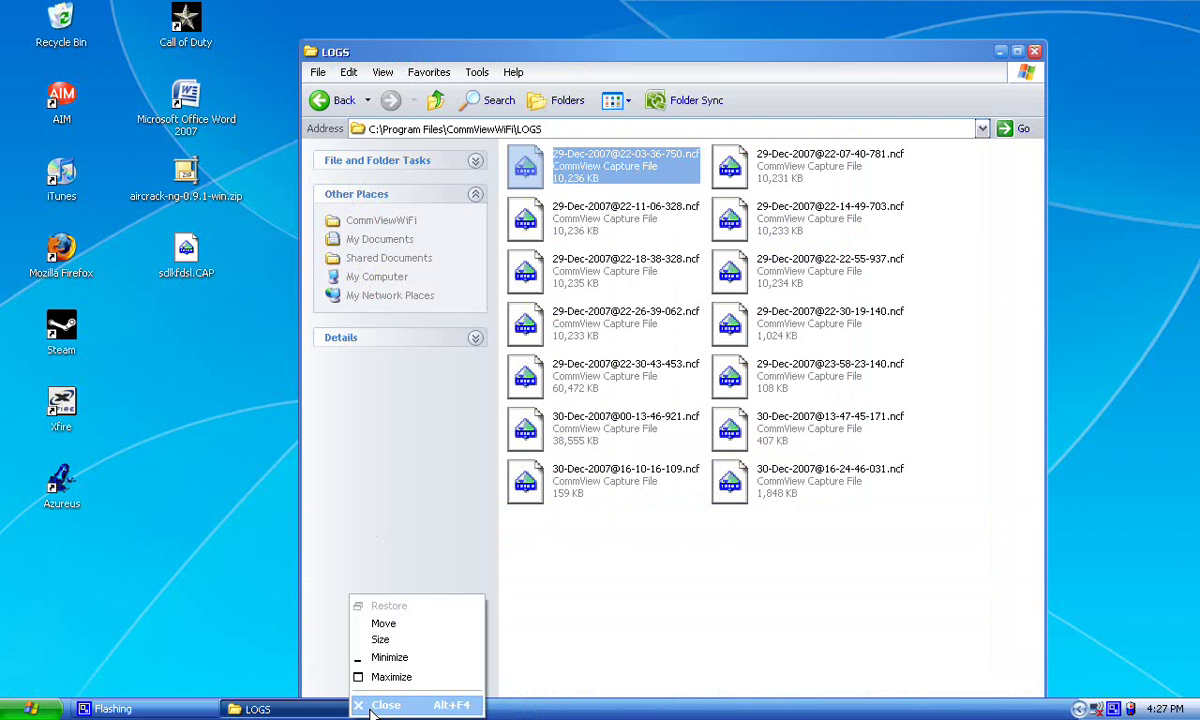
{"action": "left_click", "coordinate": [370, 706]}
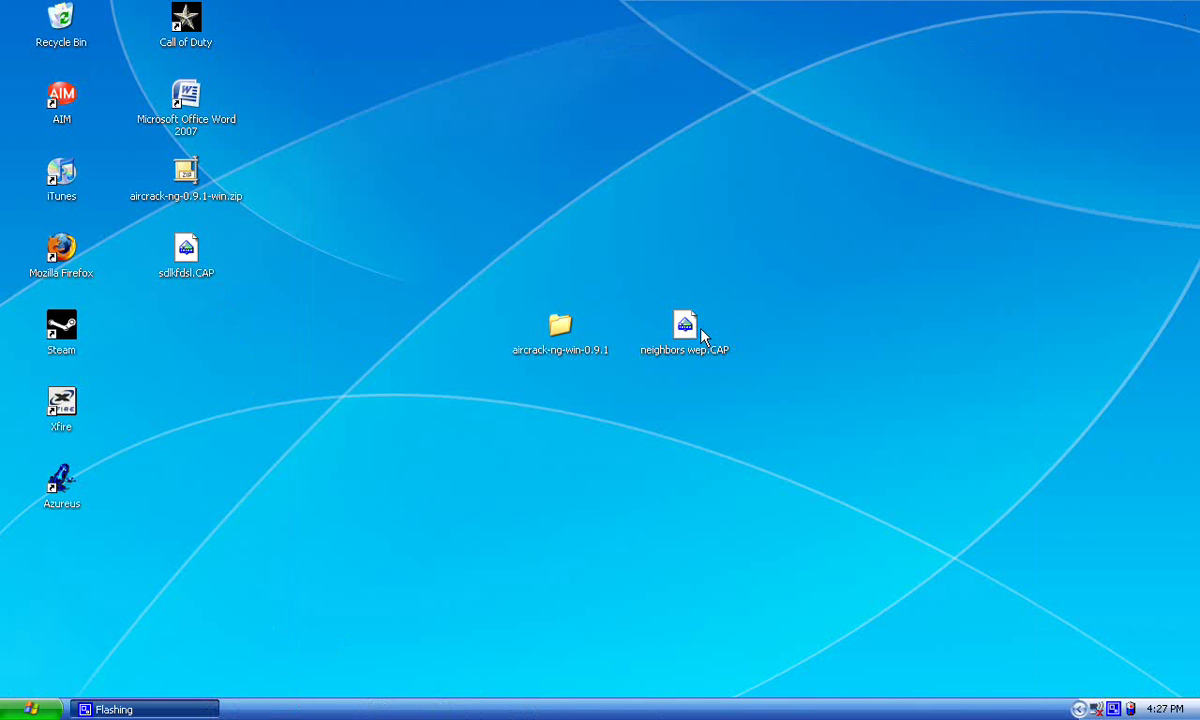
{"action": "left_click", "coordinate": [700, 330]}
{"action": "left_click_drag", "start_coordinate": [190, 262], "coordinate": [689, 261]}
{"action": "left_click", "coordinate": [708, 300]}
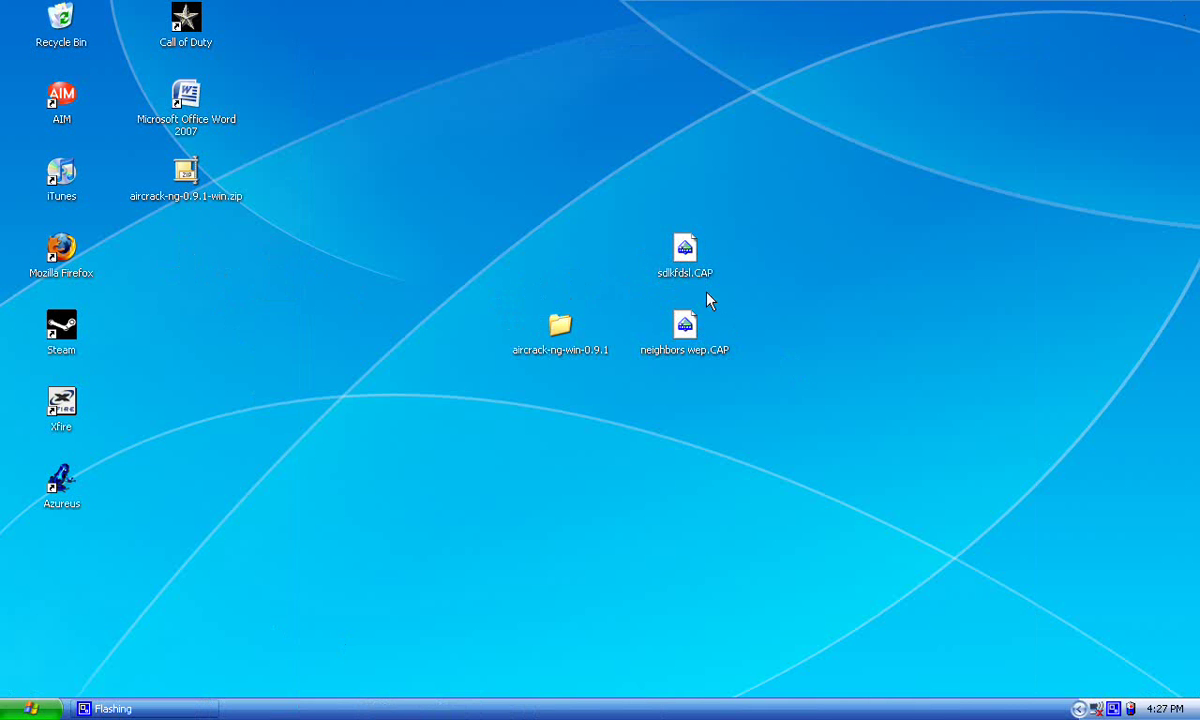
Open the aircrack-ng-win-0.9.1\bin folder and locate Aircrack-ng GUI.exe
{"action": "mouse_move", "coordinate": [560, 335]}
{"action": "double_click", "coordinate": [561, 347]}
{"action": "double_click", "coordinate": [533, 128]}
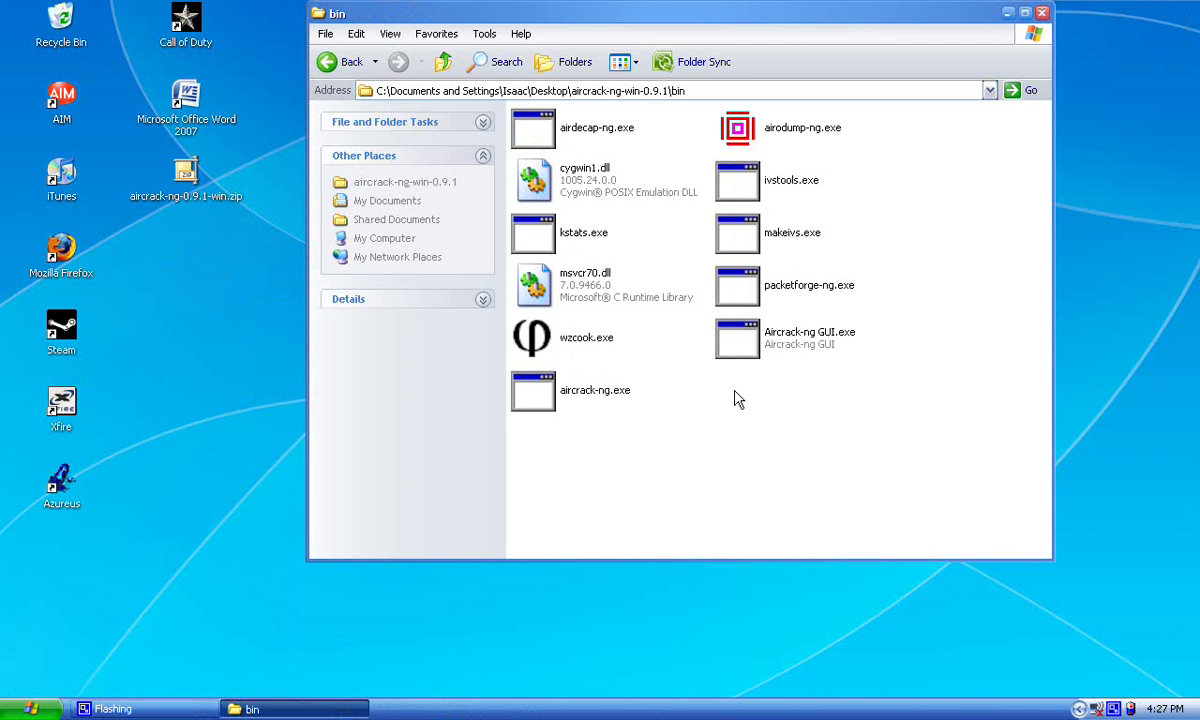
{"action": "left_click", "coordinate": [738, 350]}
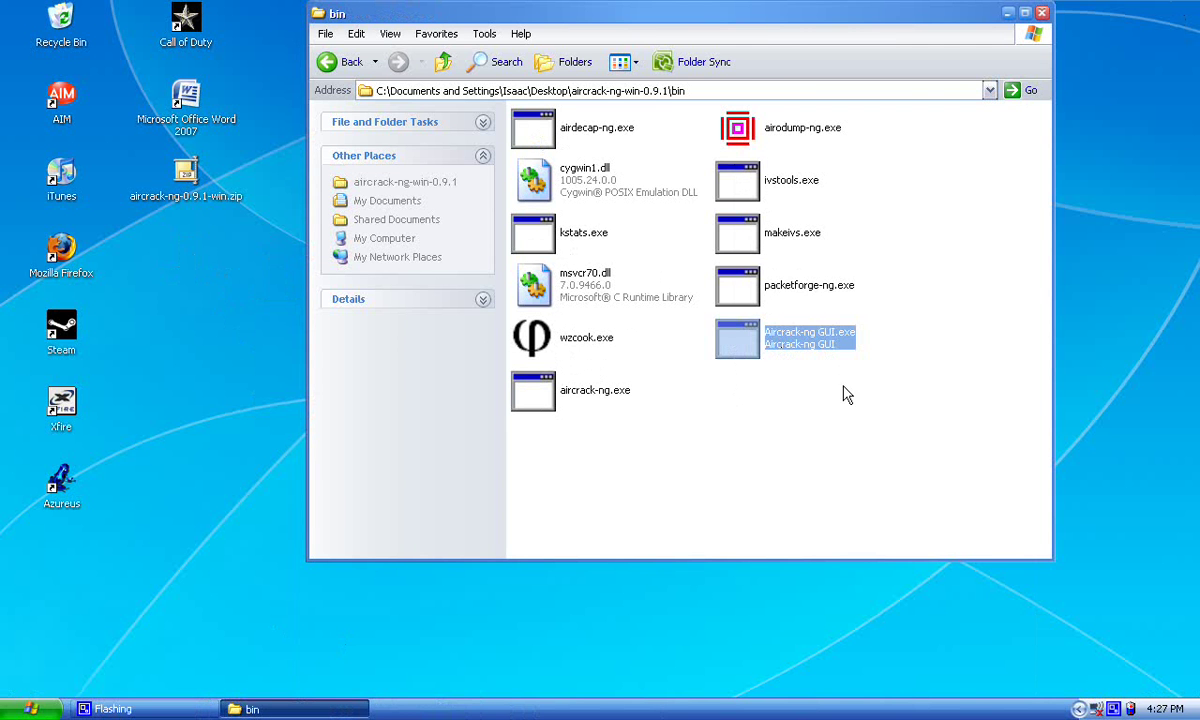
{"action": "left_click", "coordinate": [840, 412]}
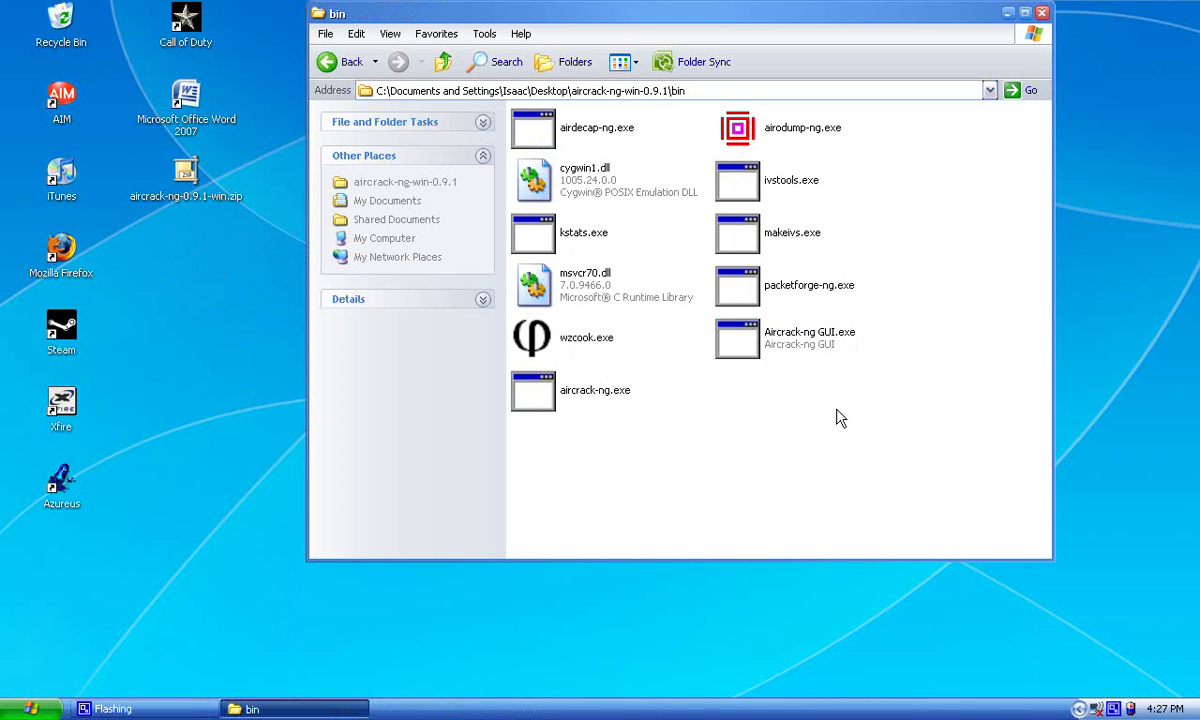
Start Aircrack-ng GUI and set it to WEP with a 64-bit key size
{"action": "double_click", "coordinate": [742, 345]}
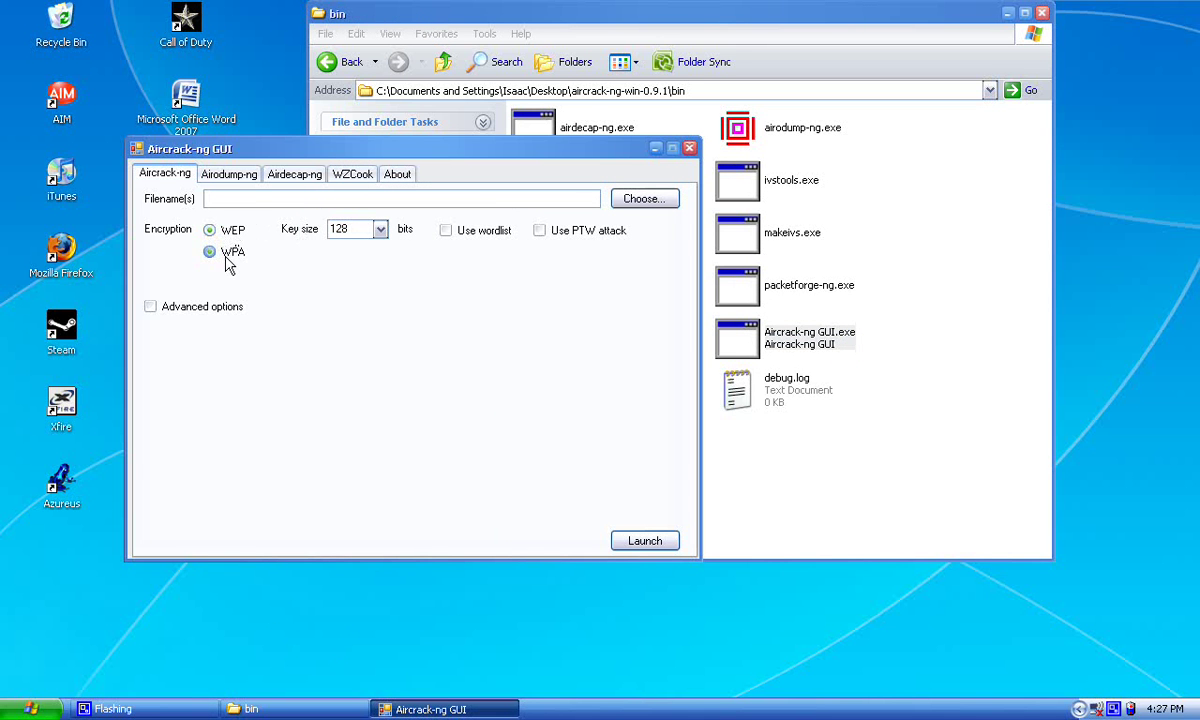
{"action": "left_click", "coordinate": [212, 251]}
{"action": "left_click", "coordinate": [381, 231]}
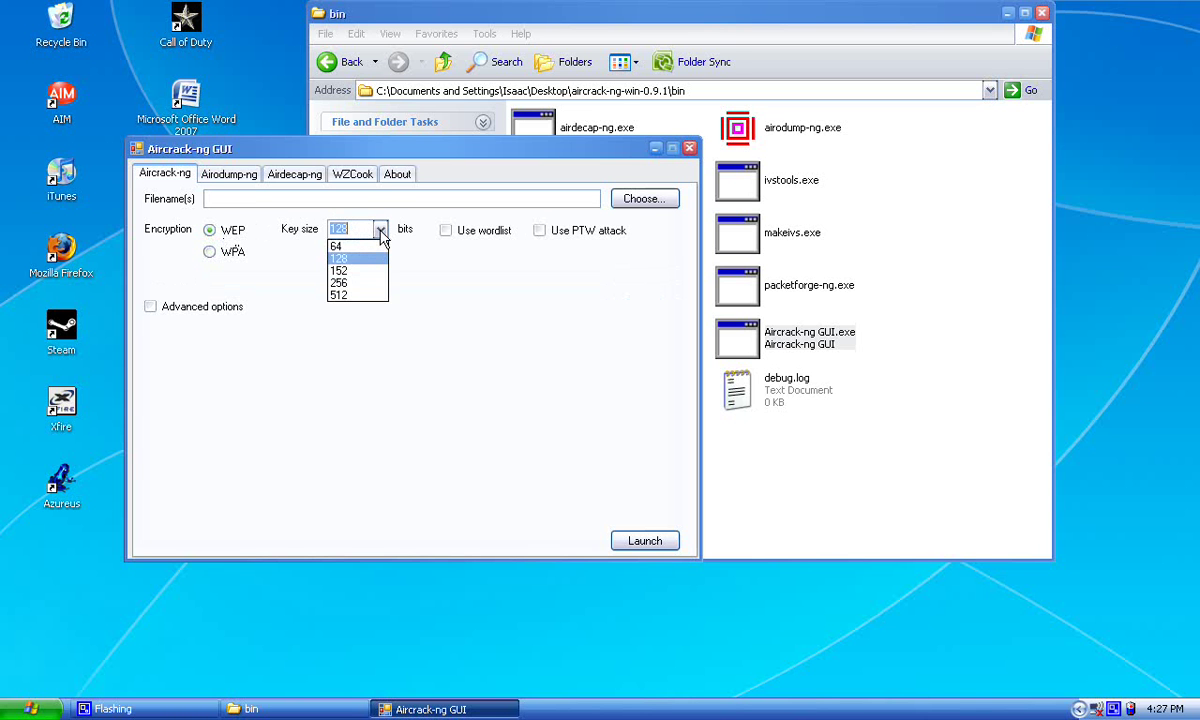
{"action": "left_click", "coordinate": [362, 240]}
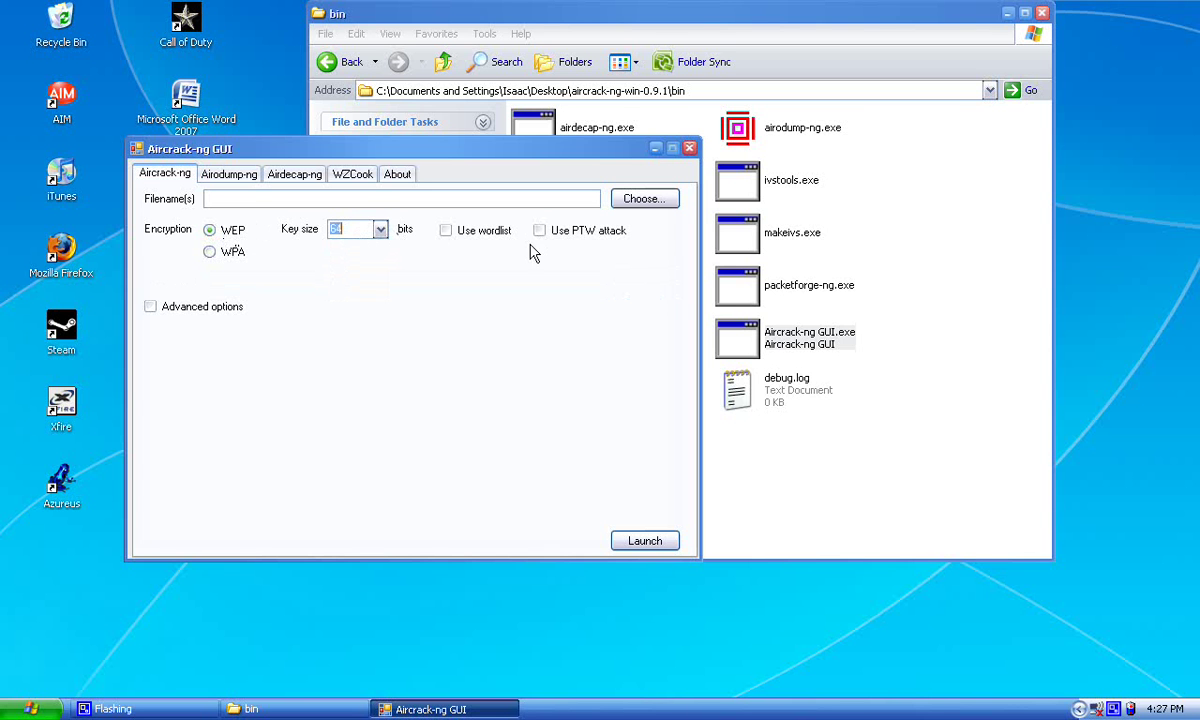
Load neighbors wep.CAP and sdlkfdsl.CAP from the Desktop as input files
{"action": "left_click", "coordinate": [631, 205]}
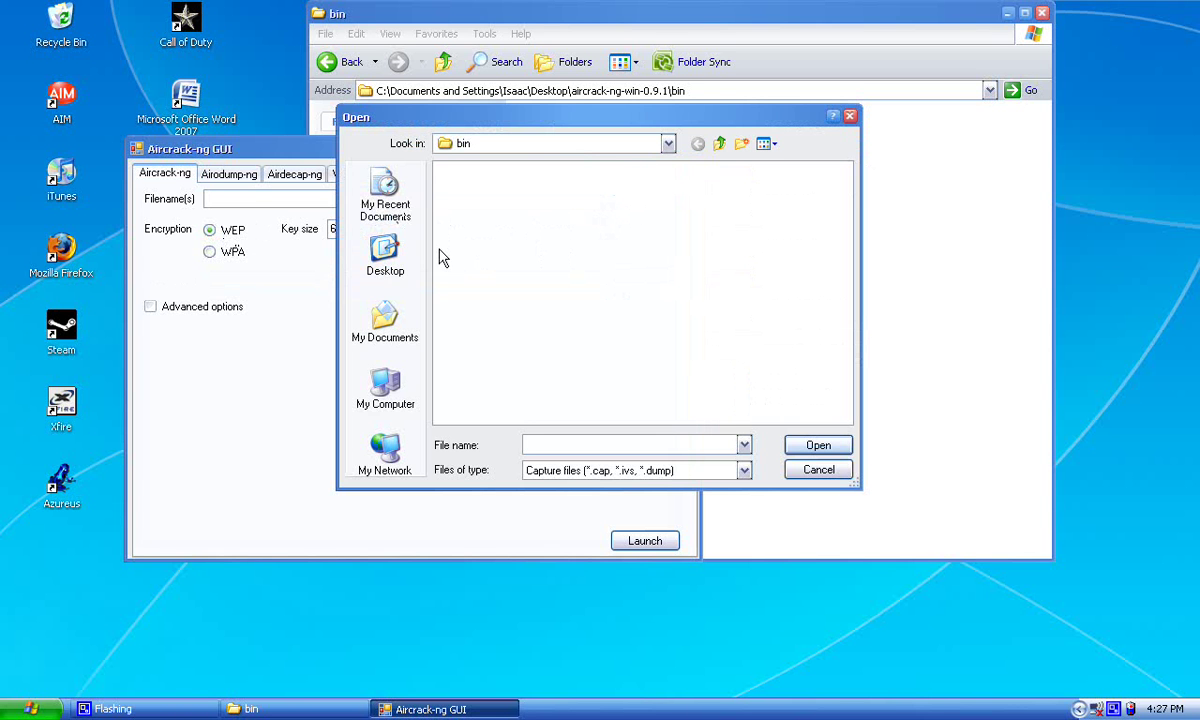
{"action": "left_click", "coordinate": [385, 255]}
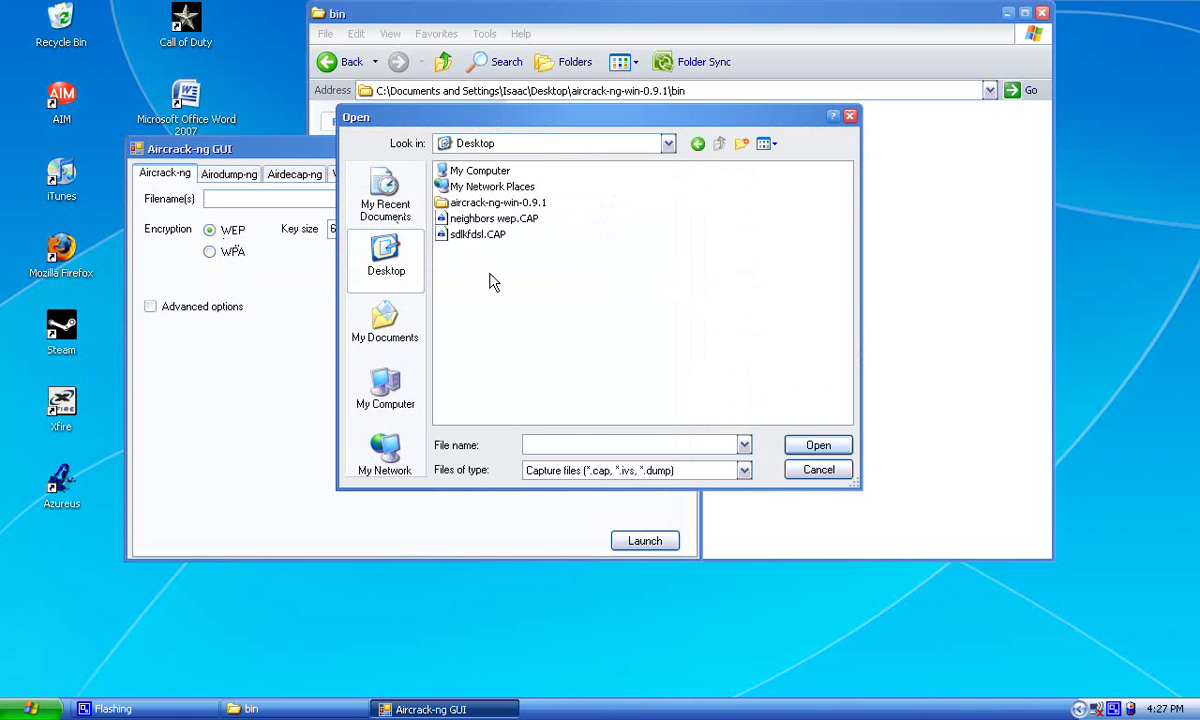
{"action": "left_click_drag", "start_coordinate": [488, 272], "coordinate": [490, 230]}
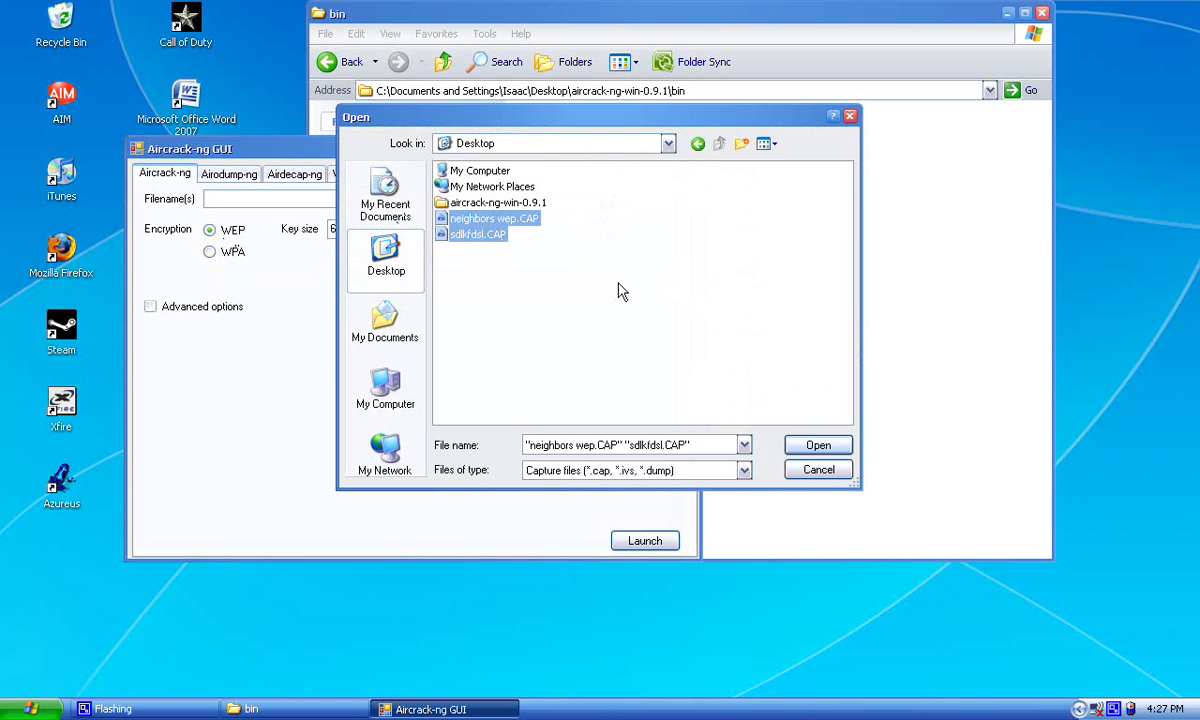
{"action": "key", "text": "Return"}
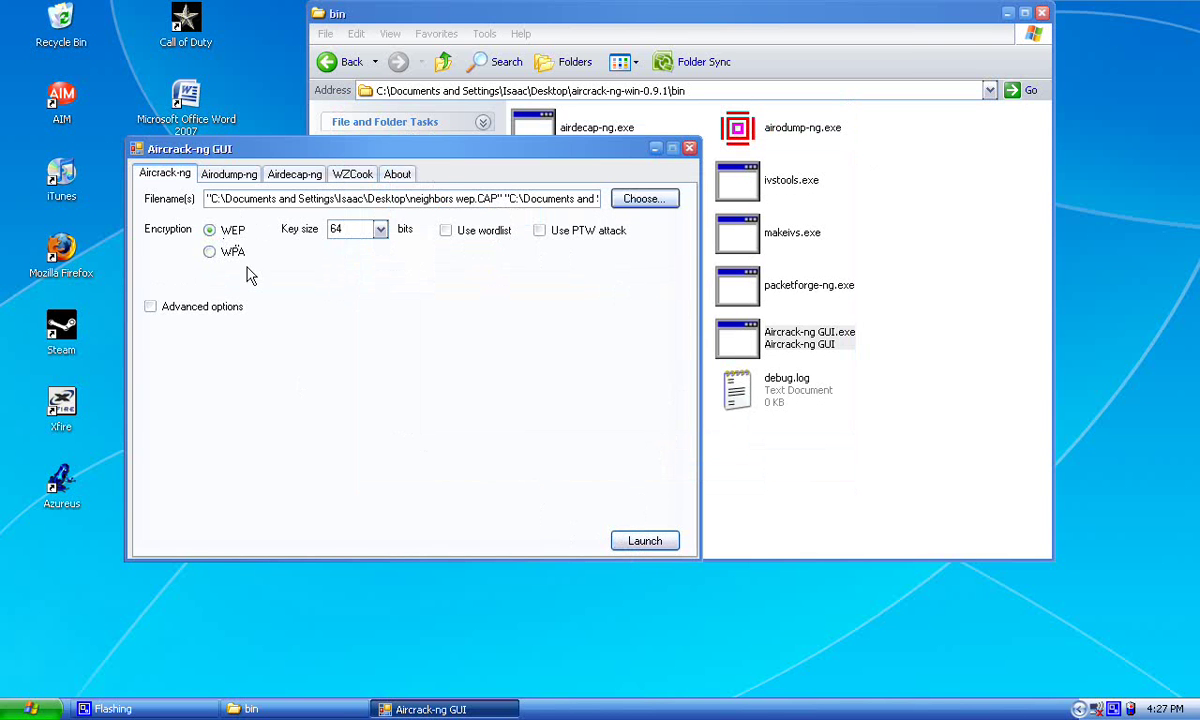
Launch the crack and pick network 1, 2WIRE921 with 154761 IVs, as the target
{"action": "left_click", "coordinate": [652, 544]}
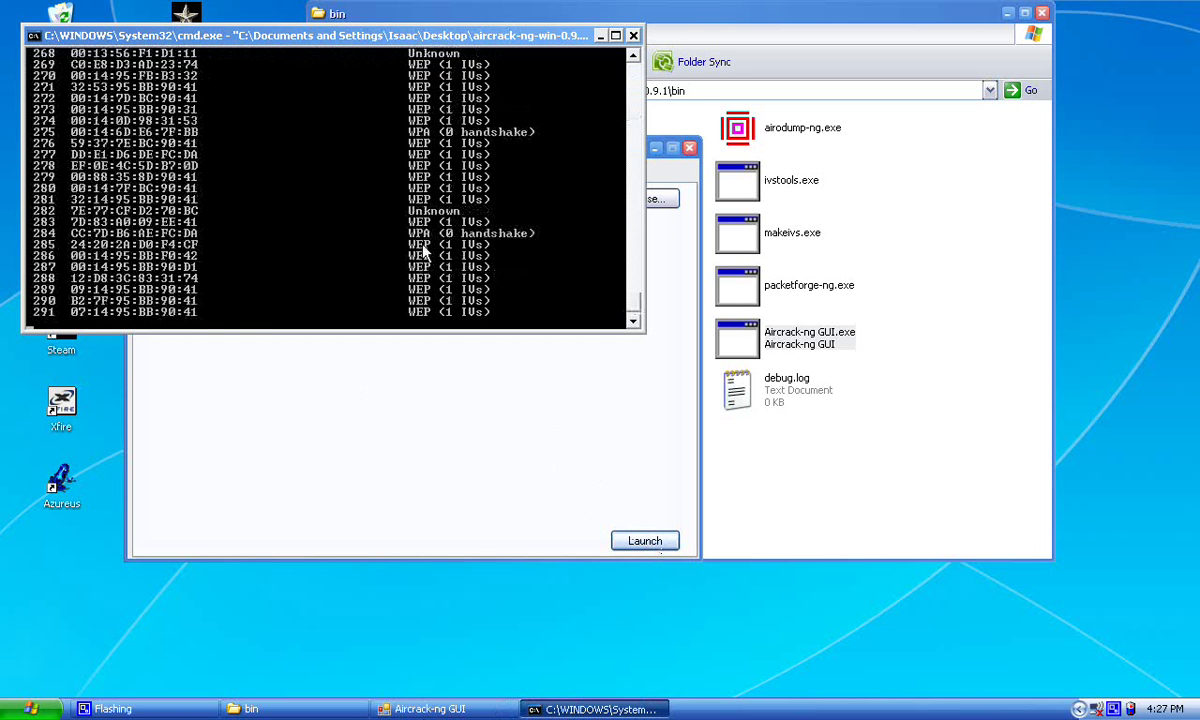
{"action": "left_click_drag", "start_coordinate": [632, 300], "coordinate": [638, 70]}
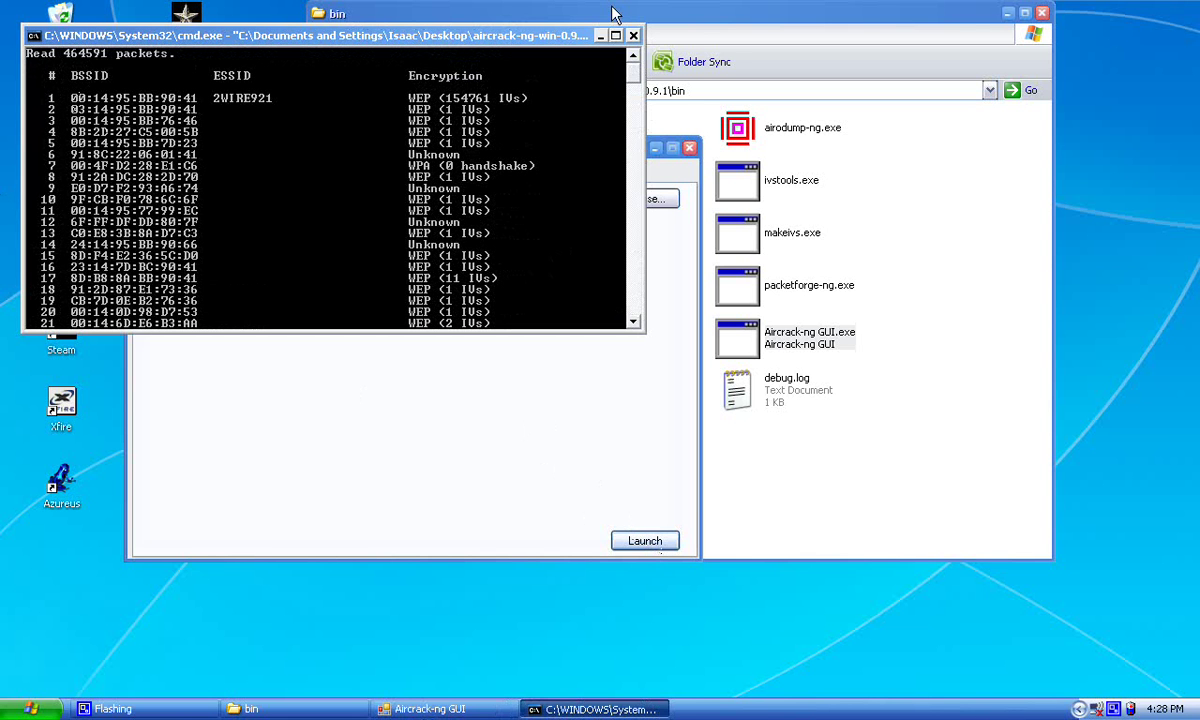
{"action": "left_click_drag", "start_coordinate": [633, 70], "coordinate": [636, 316]}
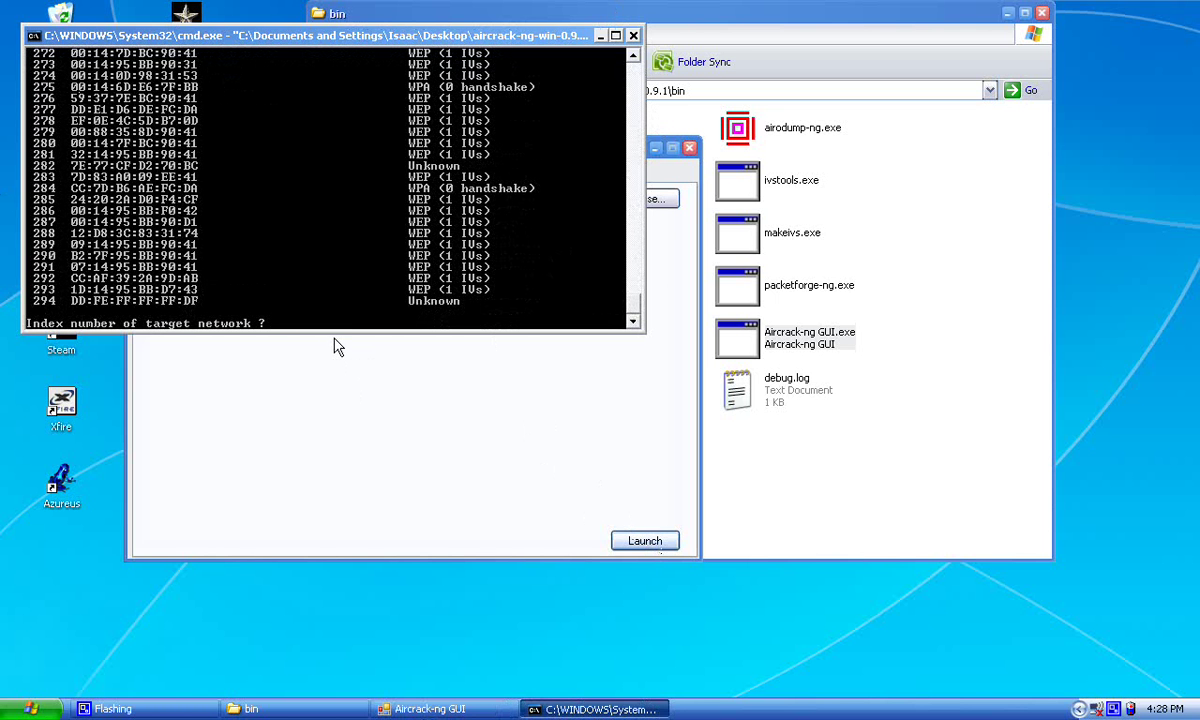
{"action": "type", "text": "1"}
{"action": "key", "text": "Return"}
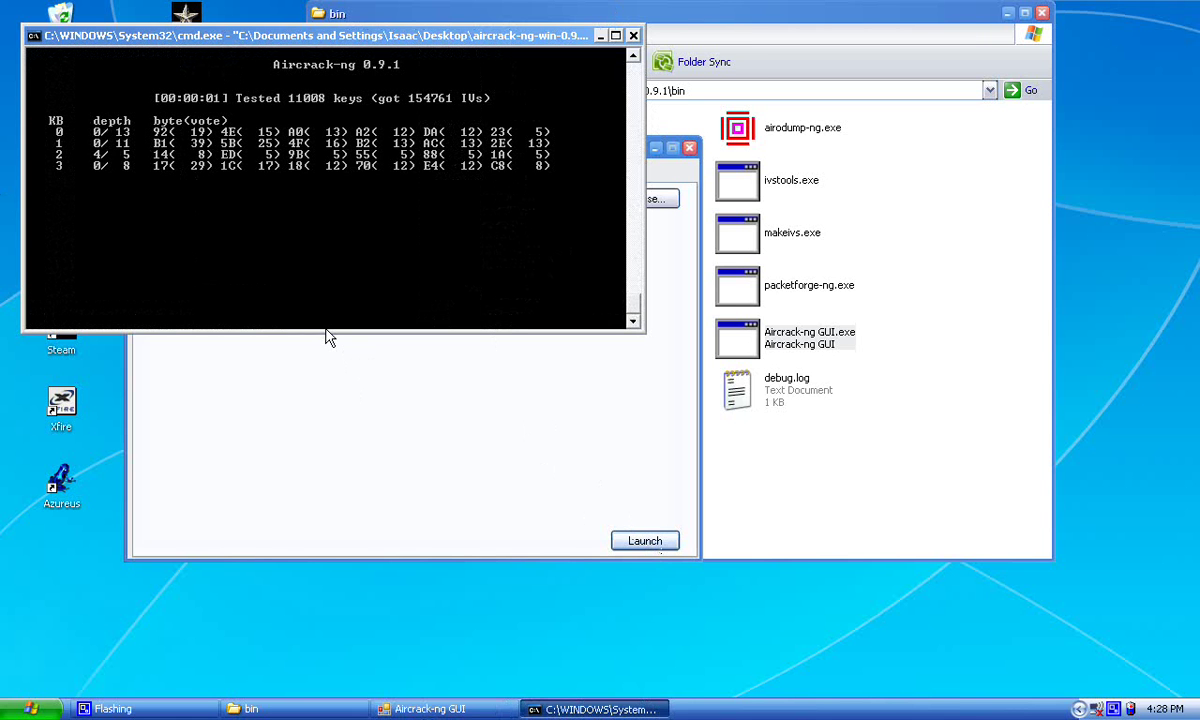